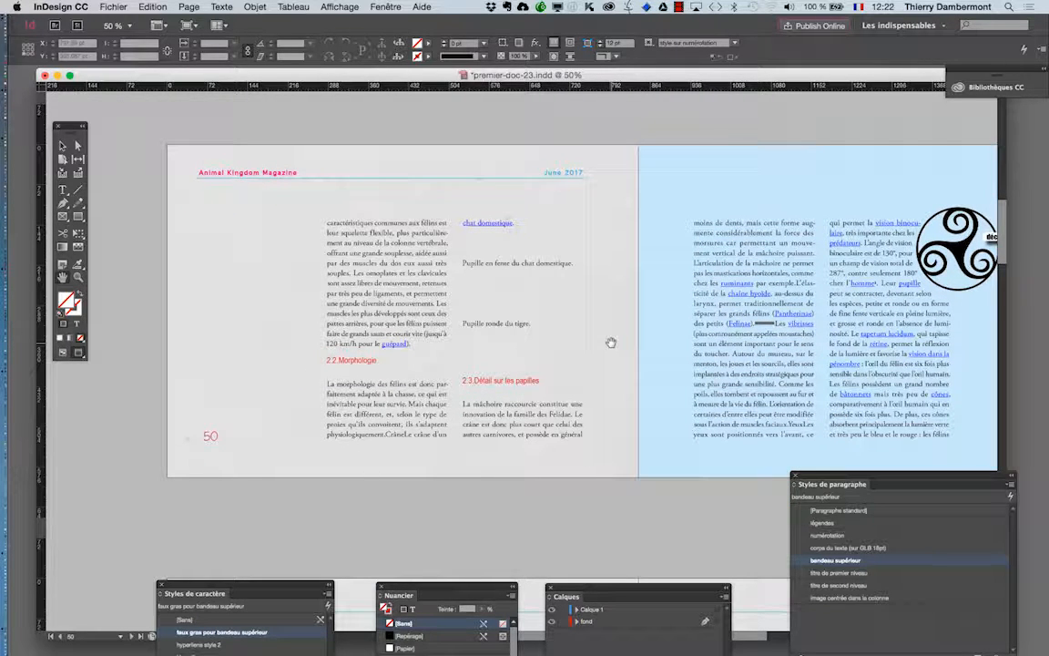
Step: Display the document in Normal screen mode with hidden characters visible, move the tool palette clear, and check pages 50 to 52
key("w")
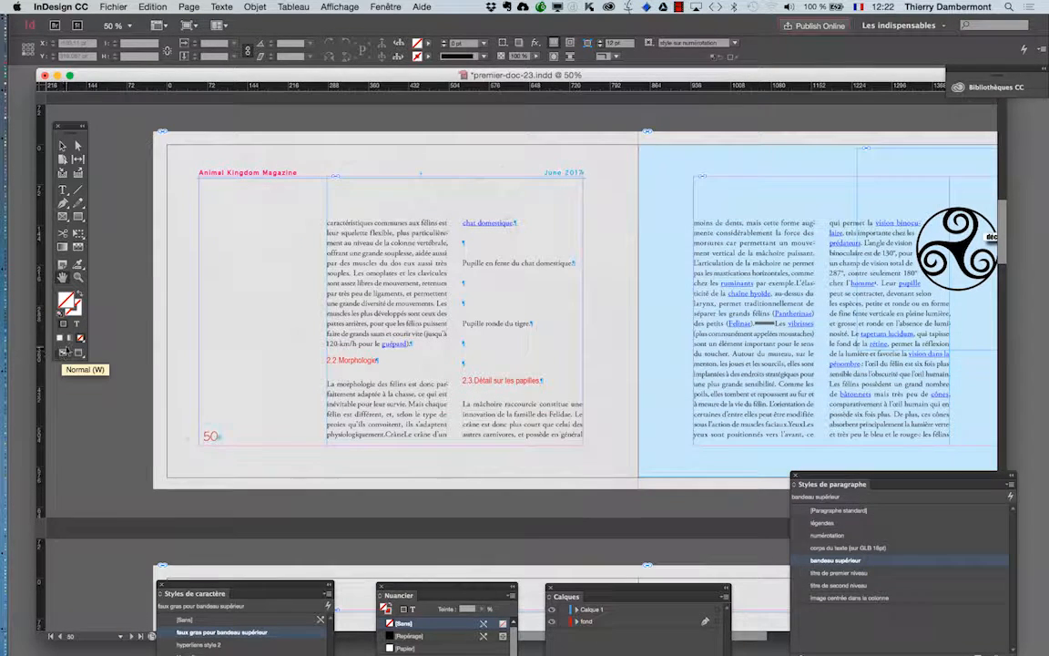
left_click_drag(70, 127, 121, 148)
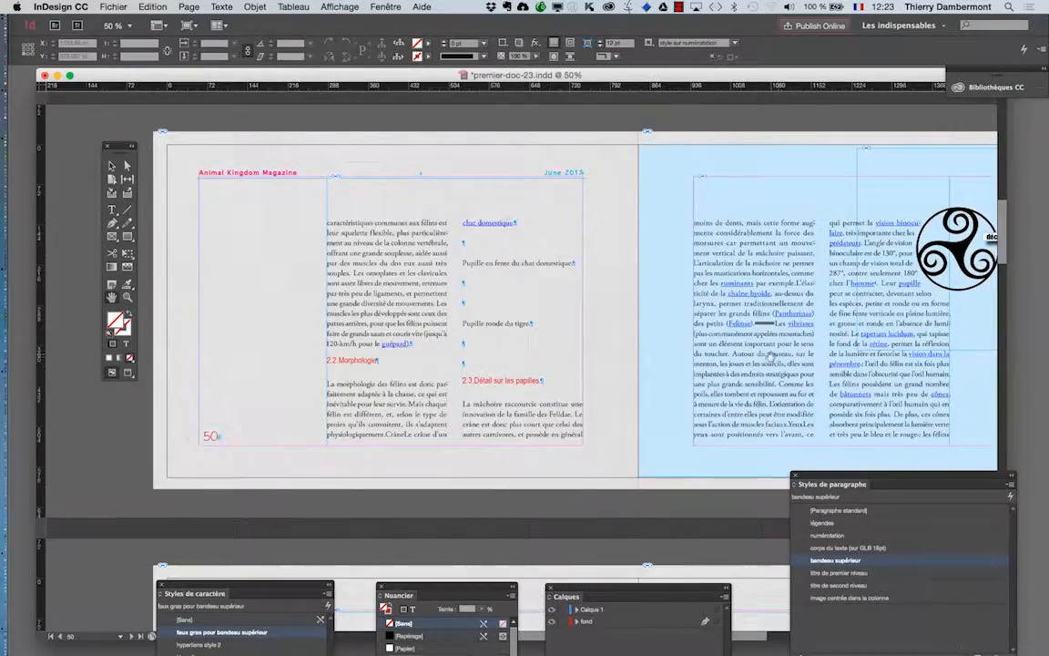
scroll(524, 369, "right", 5)
scroll(531, 394, "down", 10)
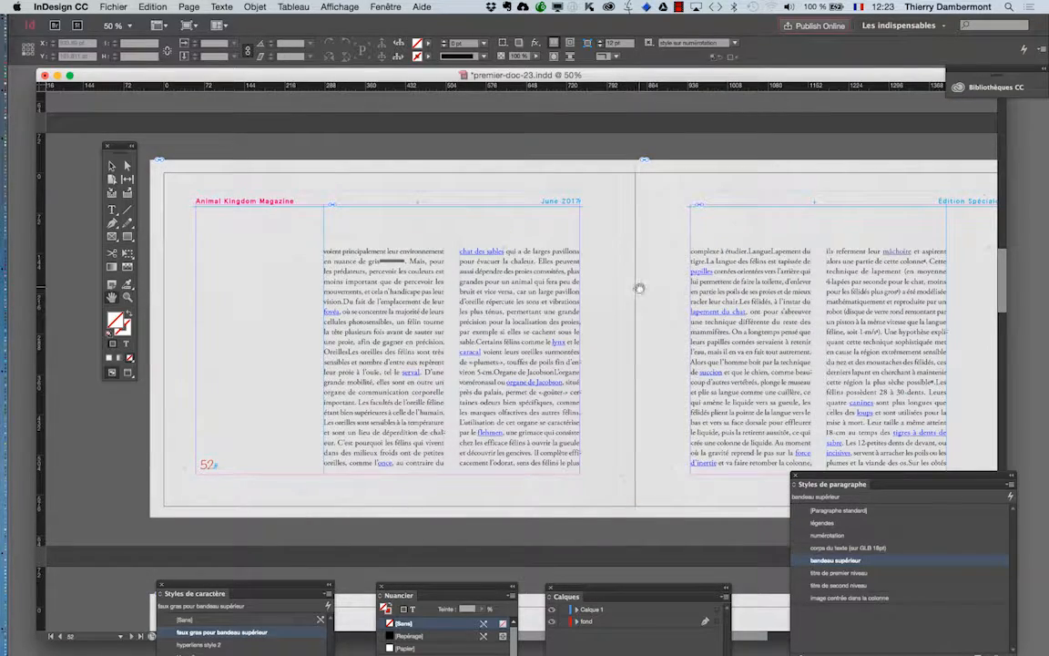
scroll(595, 421, "up", 8)
scroll(561, 405, "up", 2)
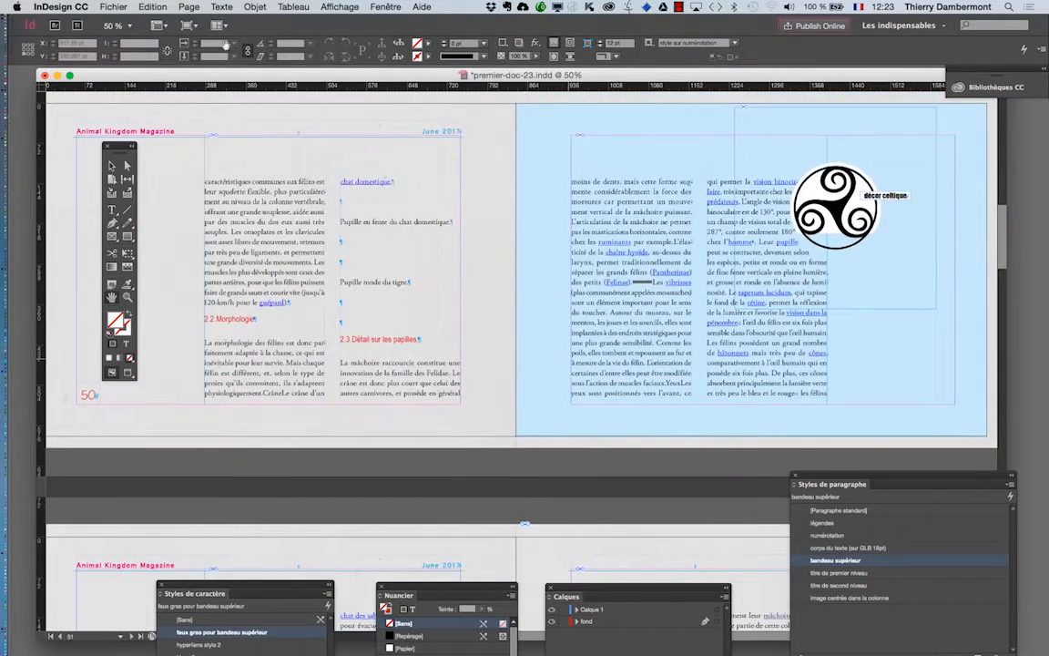
Step: Open Find/Change for text and set the search to two consecutive end-of-paragraph characters (^p^p), keeping the dialog clear of page 50
left_click(111, 168)
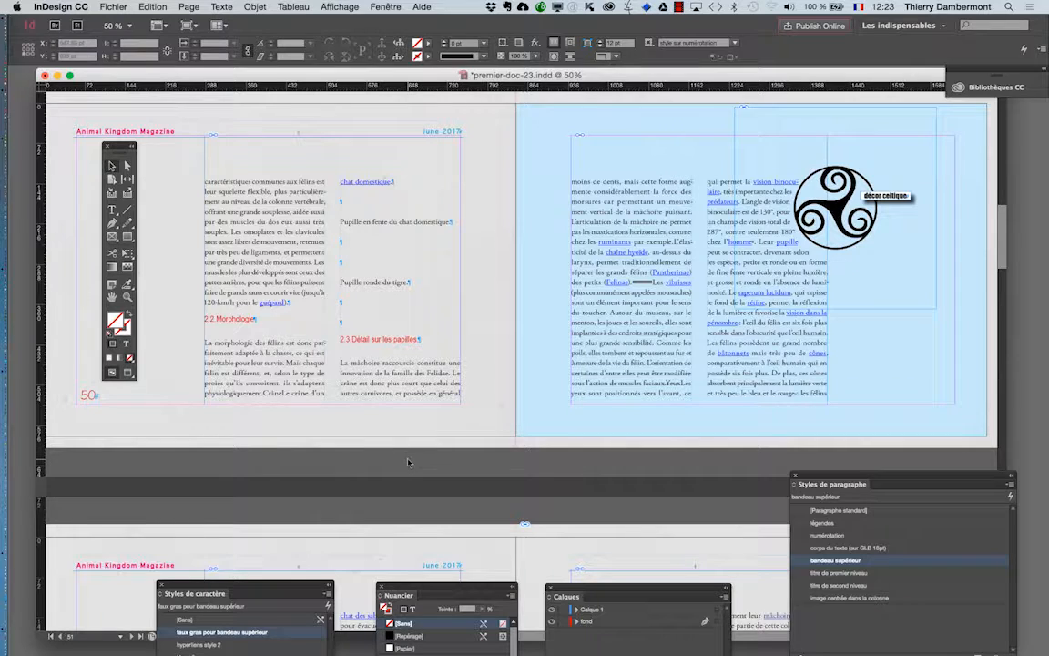
left_click(152, 7)
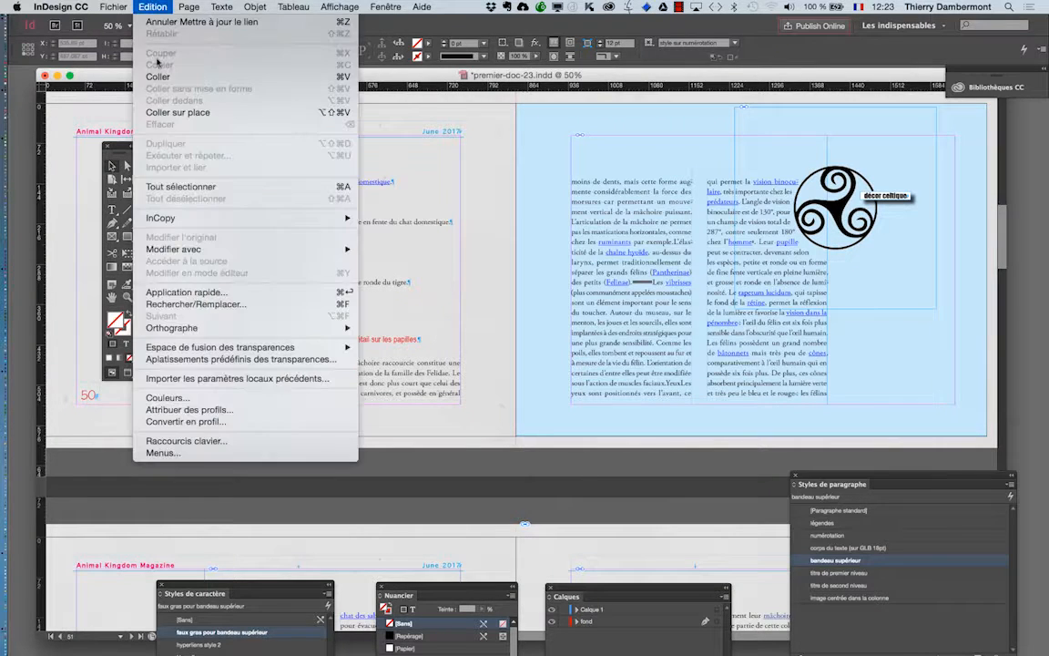
left_click(218, 307)
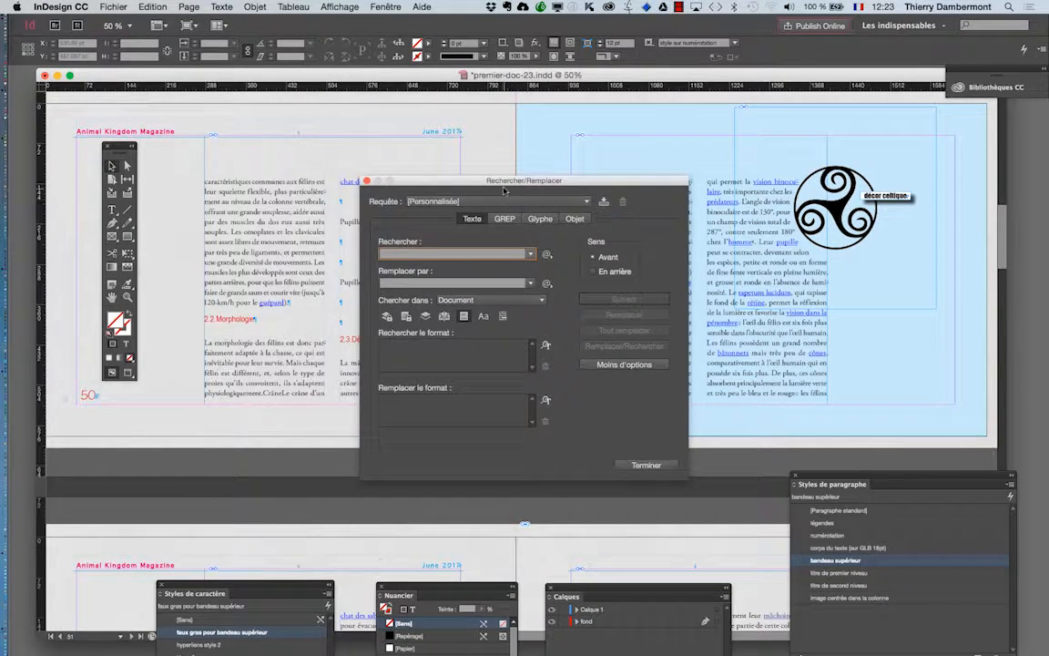
left_click_drag(461, 166, 726, 128)
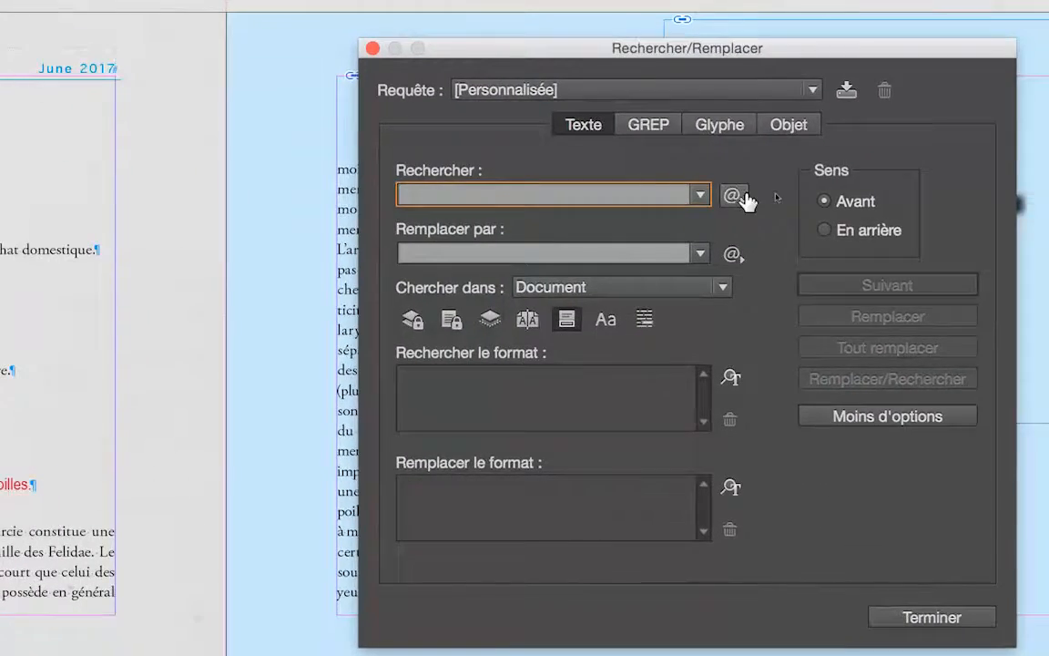
left_click(760, 195)
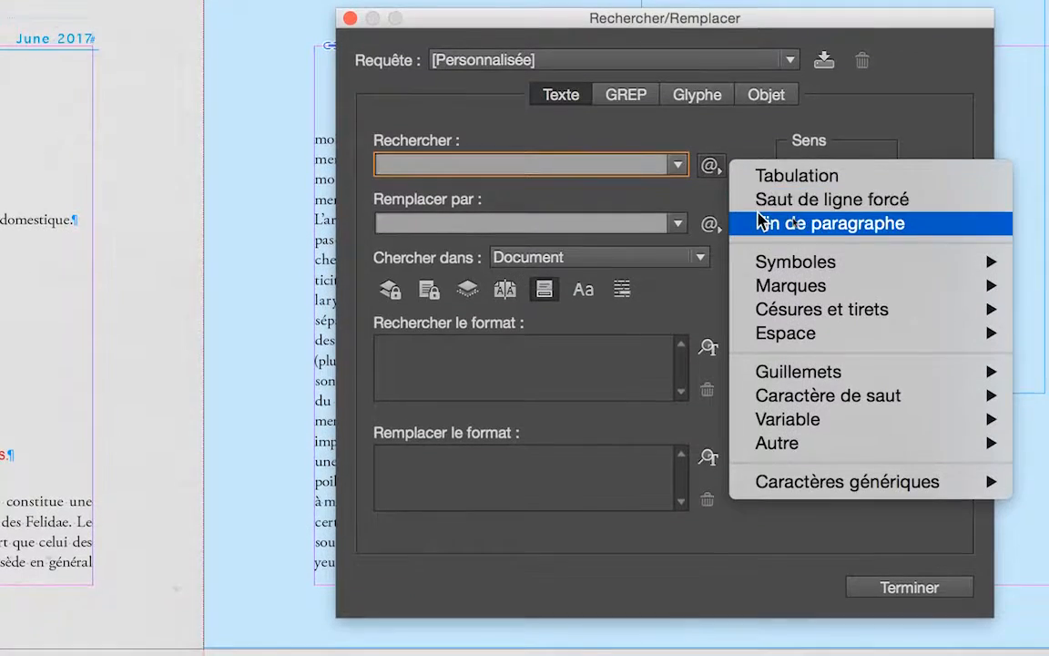
left_click(759, 225)
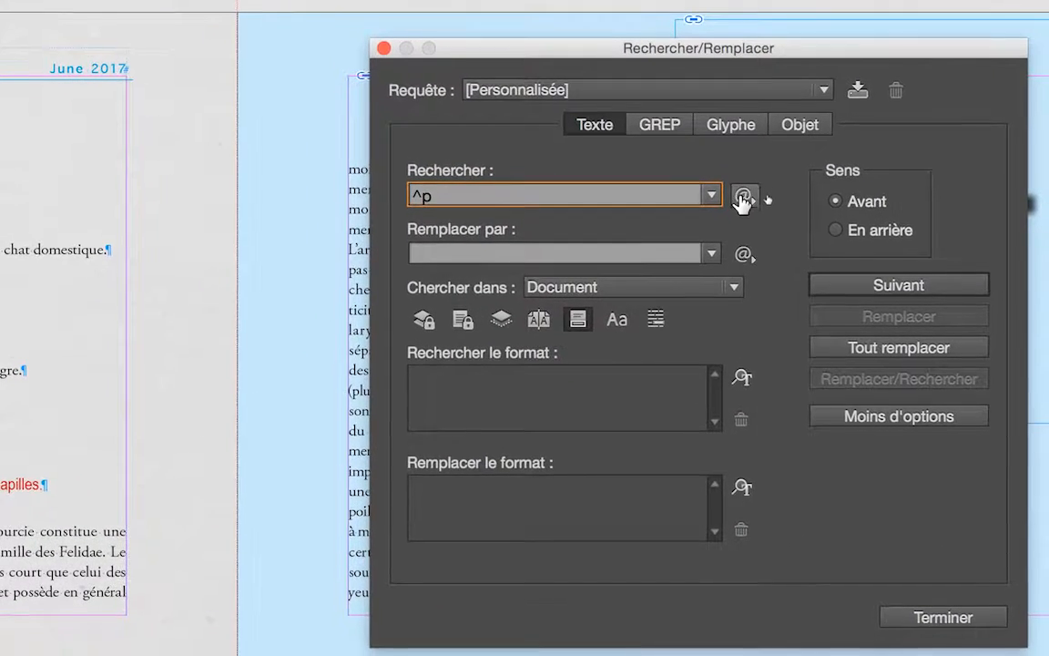
left_click(743, 195)
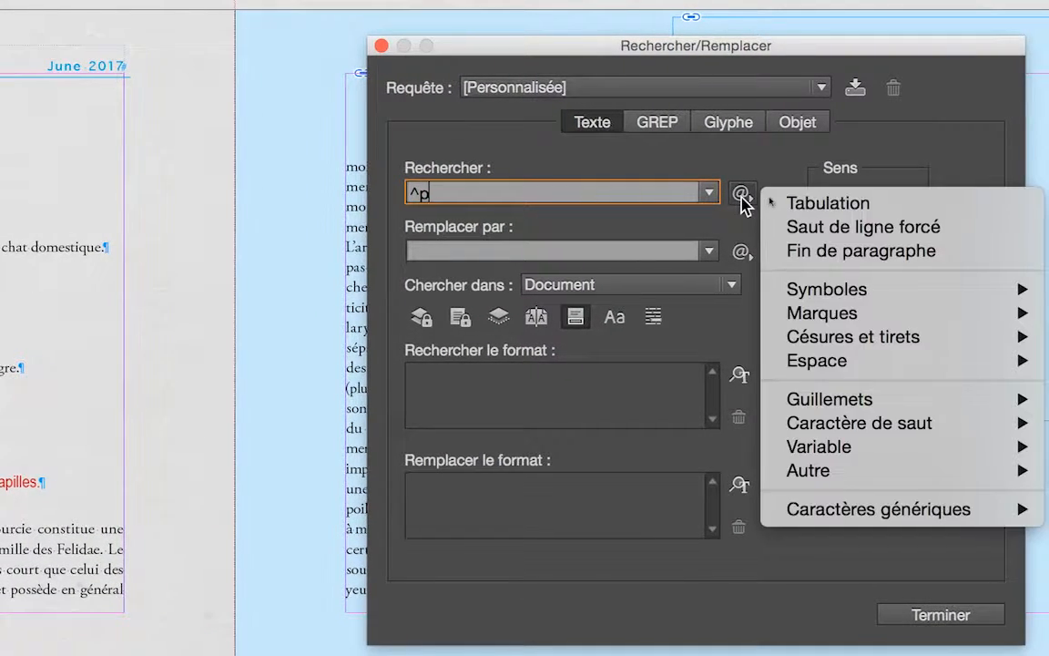
left_click(759, 225)
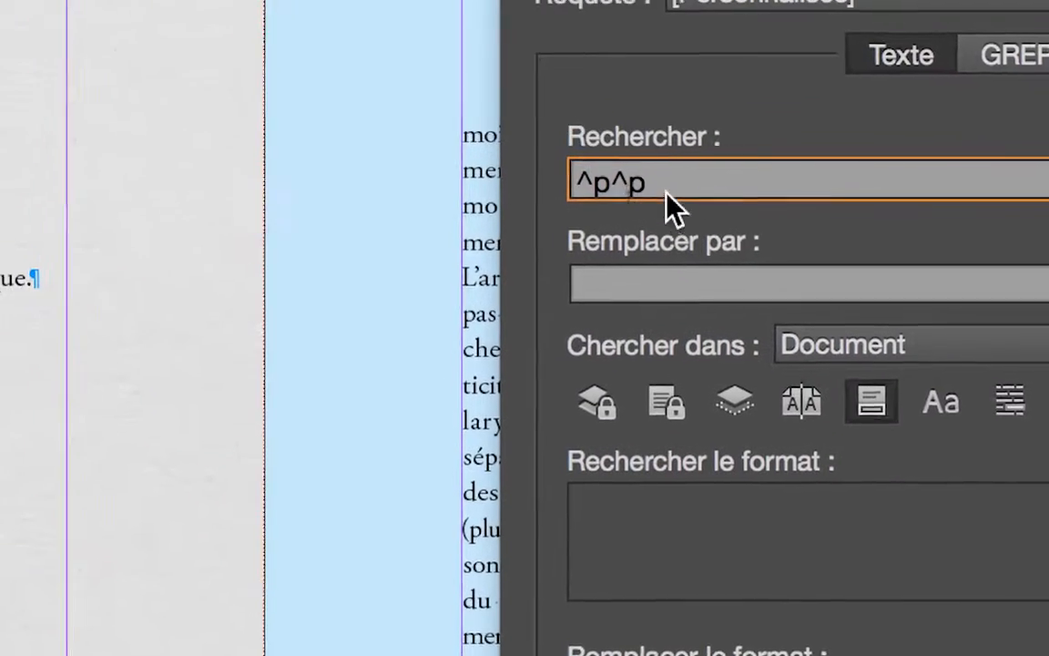
Step: Set the replacement for the double paragraph ends to a single end of paragraph (^p)
double_click(605, 180)
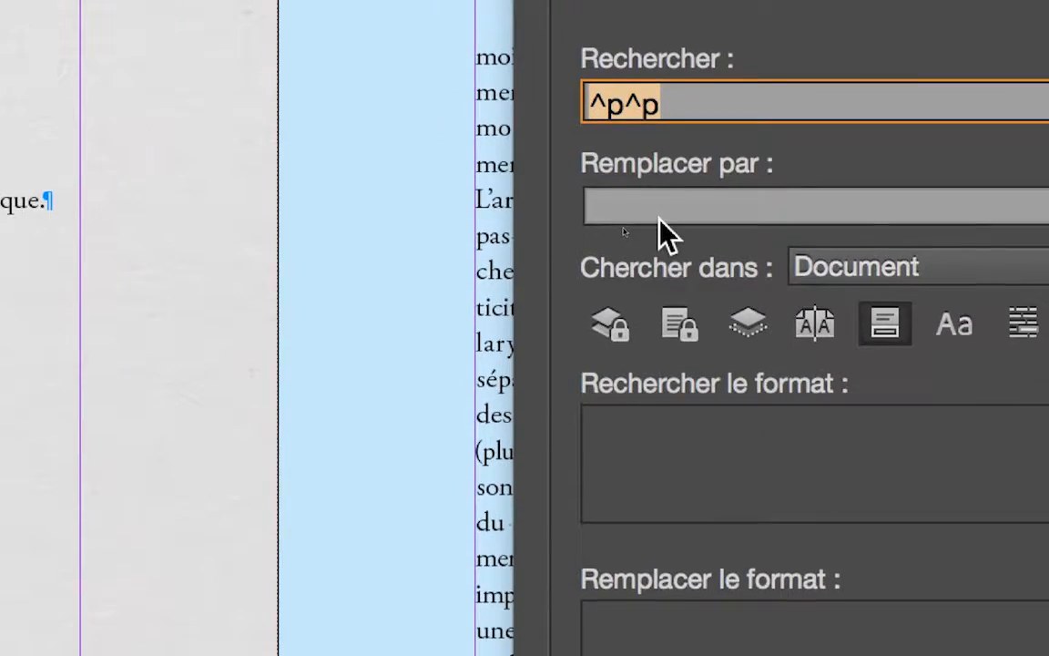
left_click(682, 297)
left_click(795, 218)
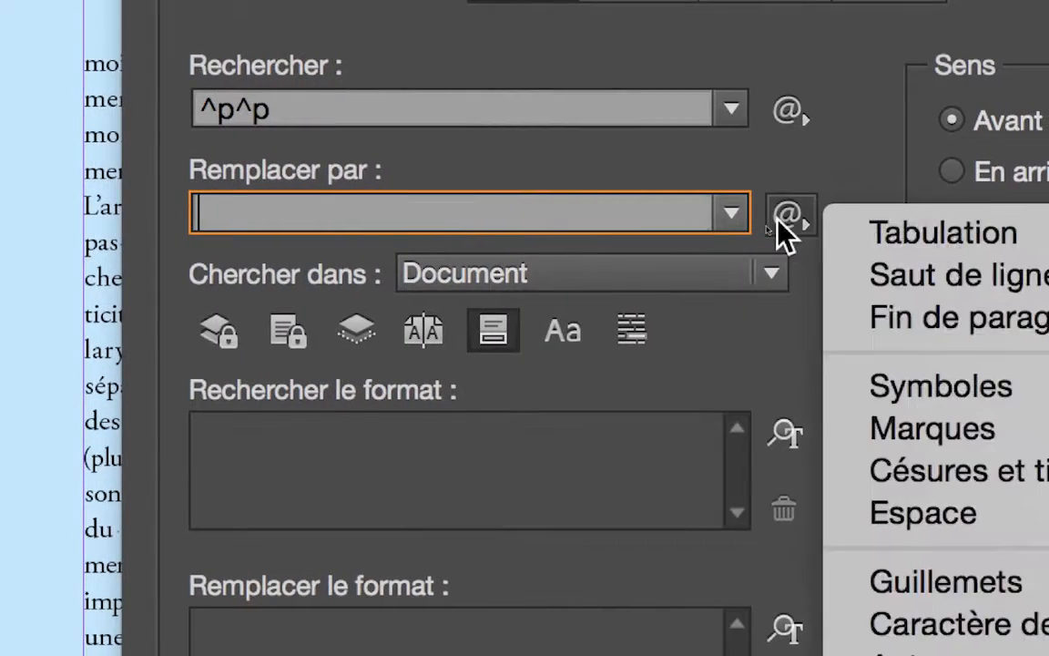
left_click(799, 255)
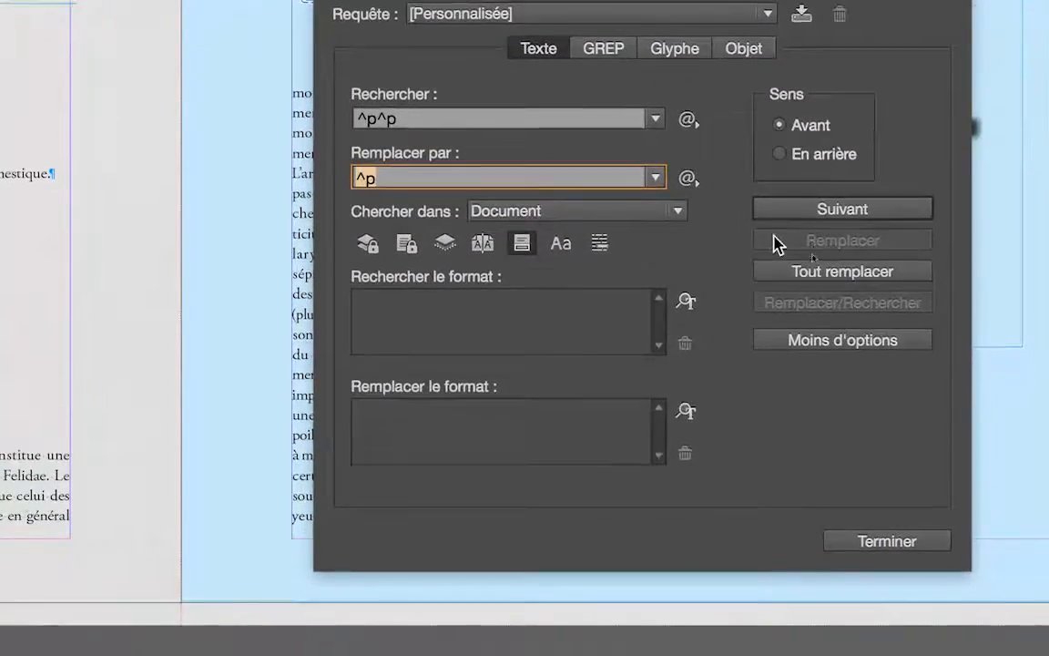
Step: Replace all double paragraph ends throughout the document, running the replacement three times
left_click(779, 269)
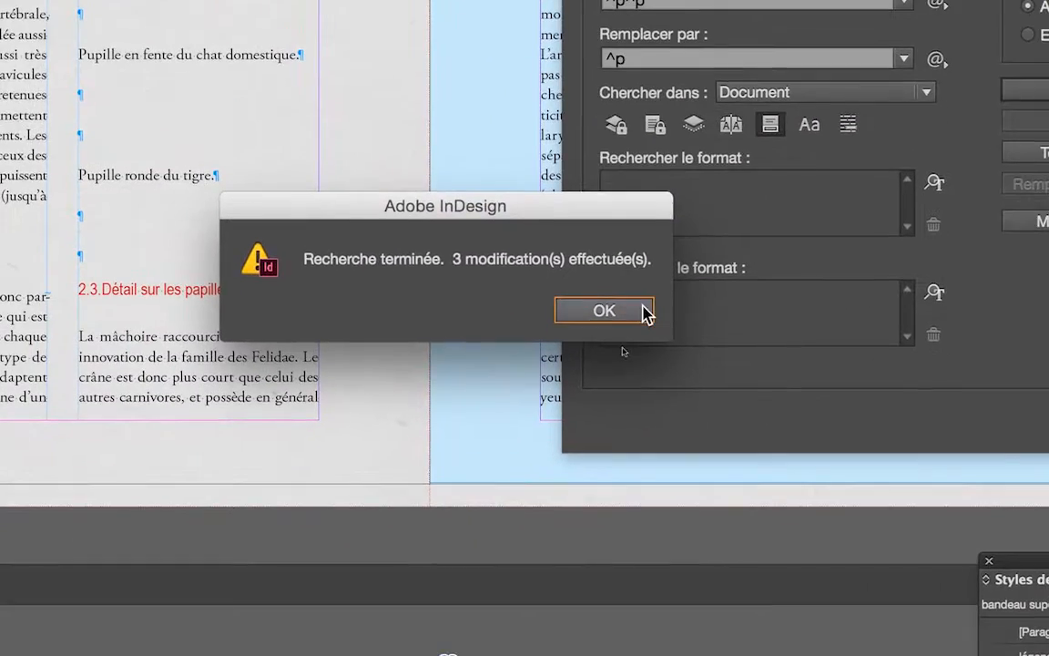
left_click(516, 398)
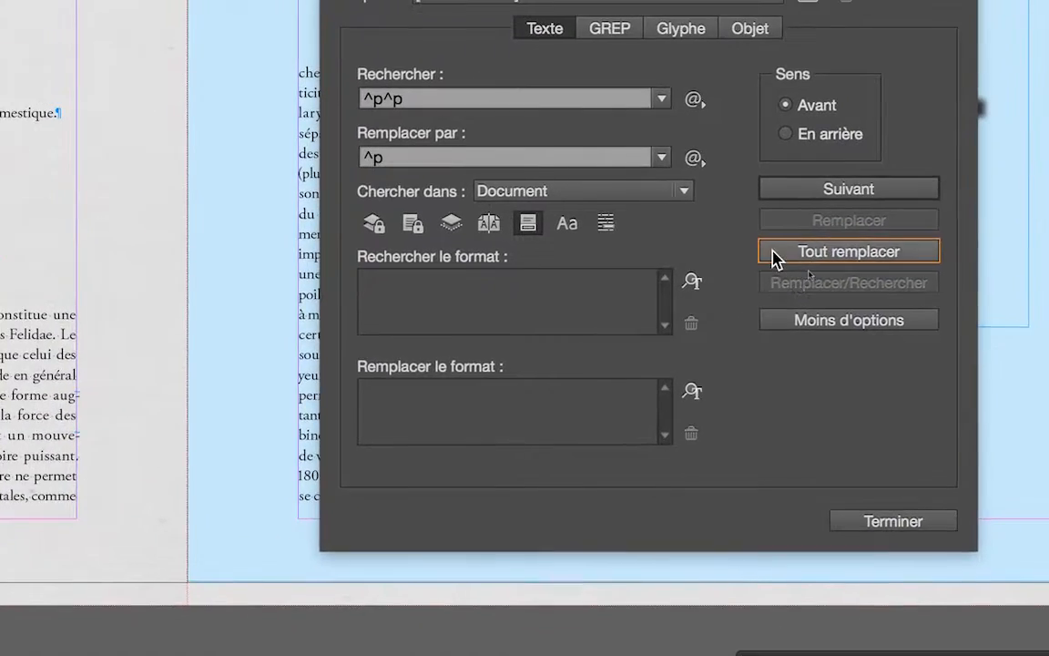
left_click(1006, 174)
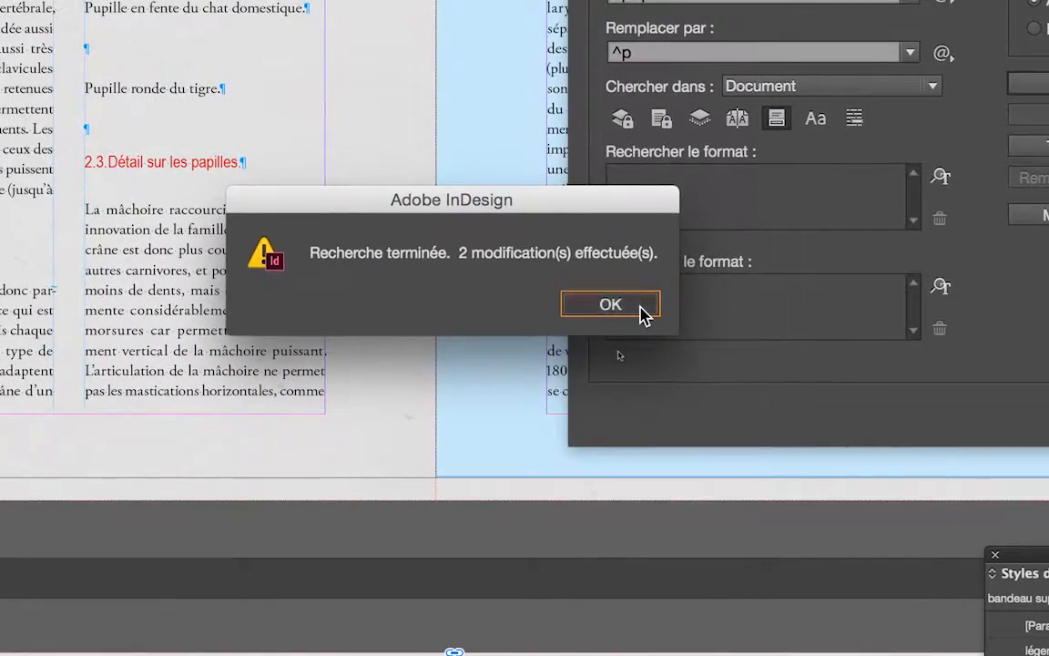
left_click(365, 409)
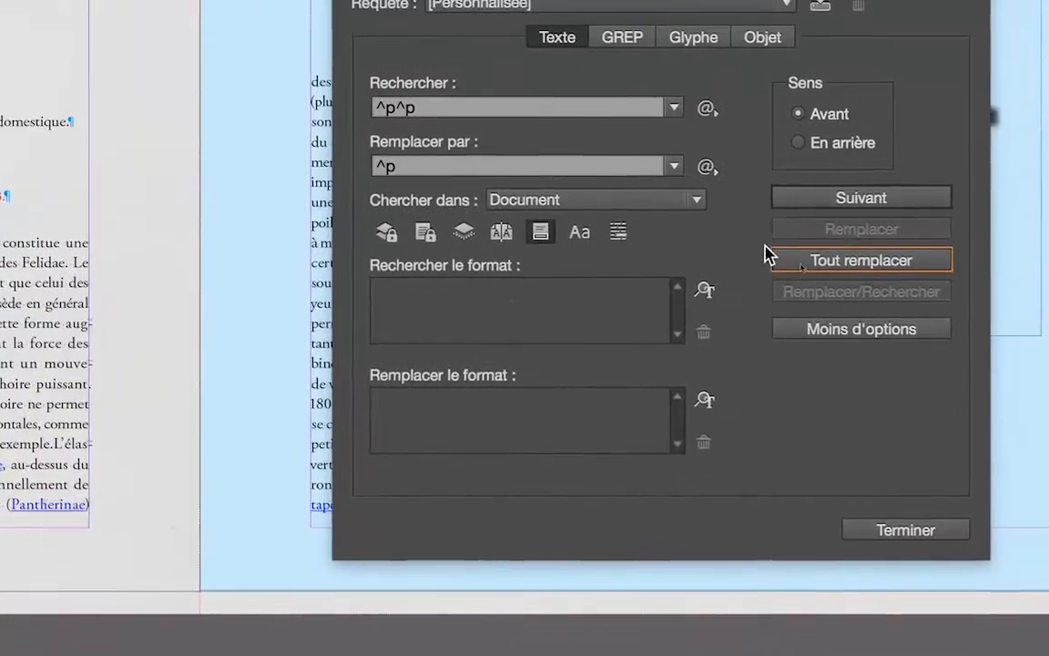
left_click(1018, 151)
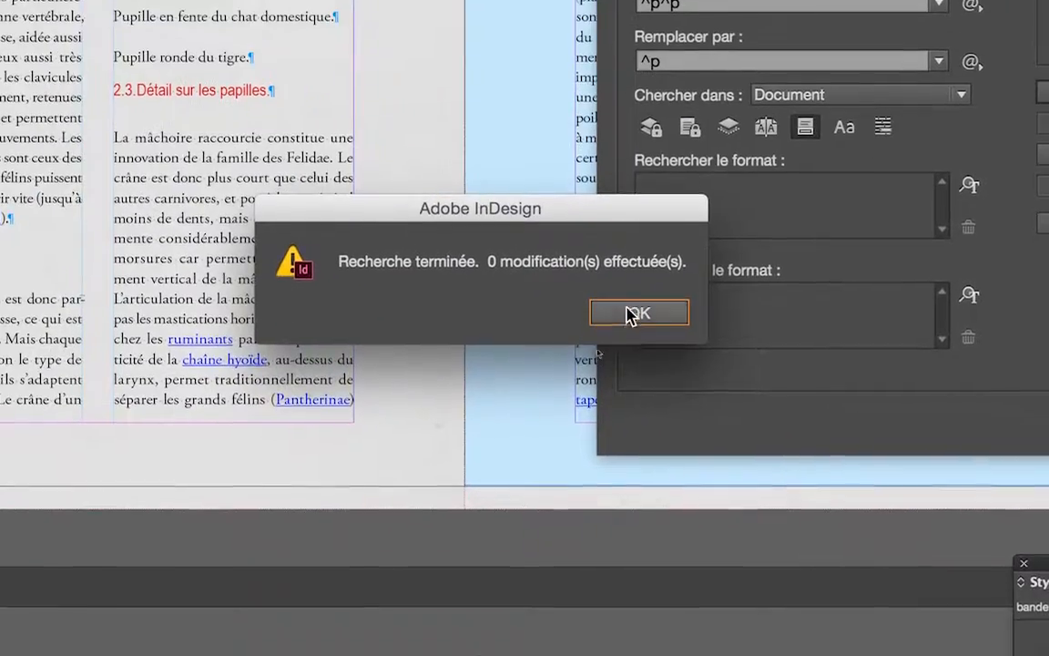
left_click(364, 410)
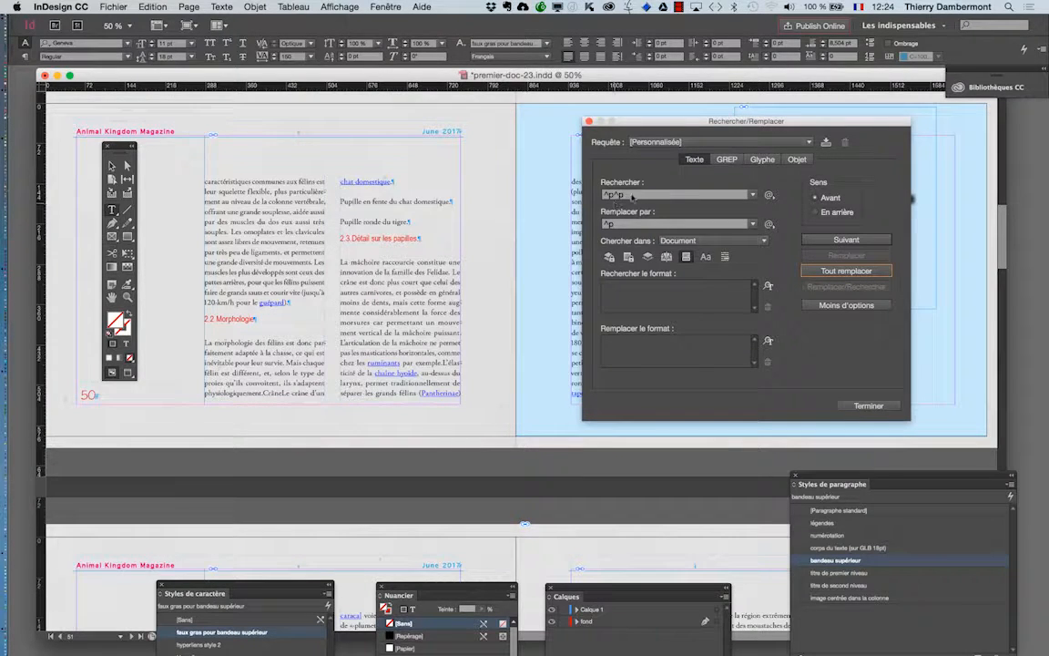
Step: Close the Find/Change dialog and dismiss the Adobe Reader update alert
left_click_drag(625, 122, 606, 238)
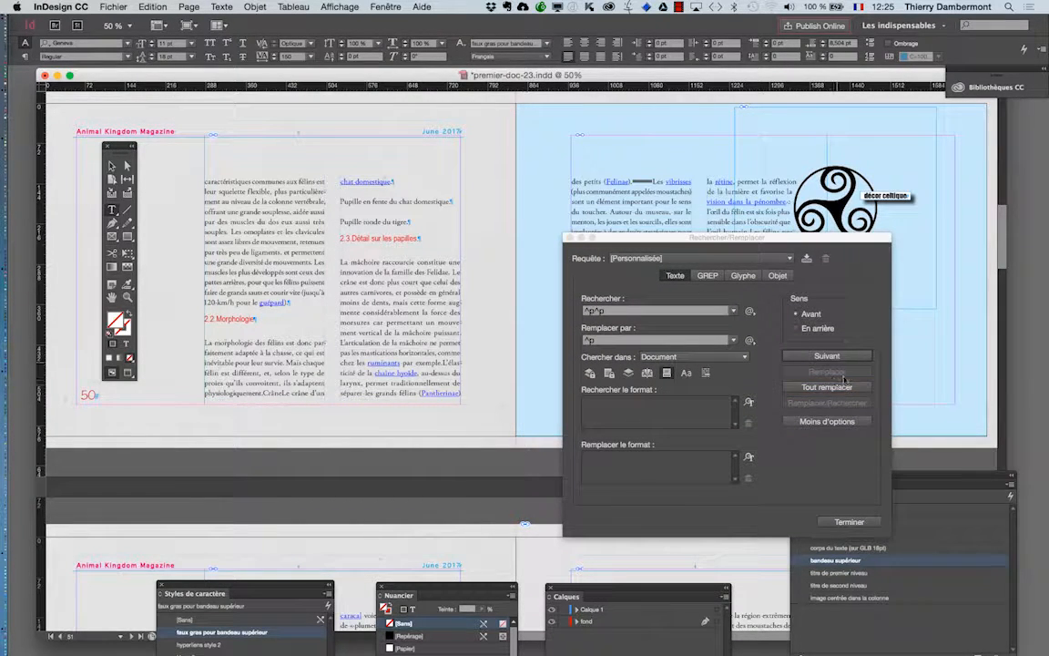
left_click(850, 522)
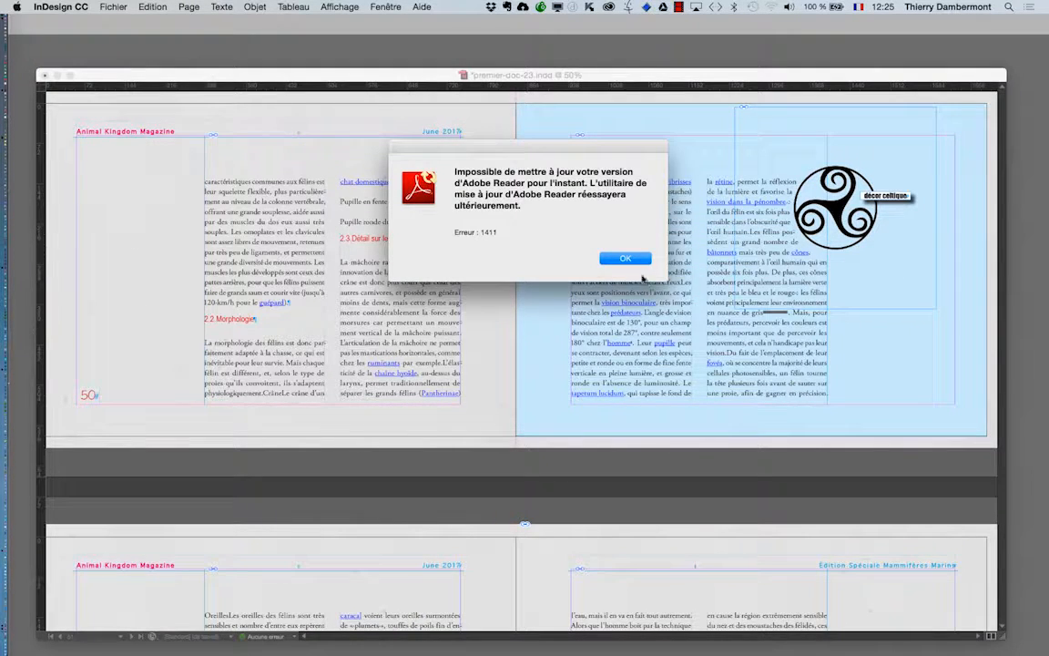
left_click(636, 262)
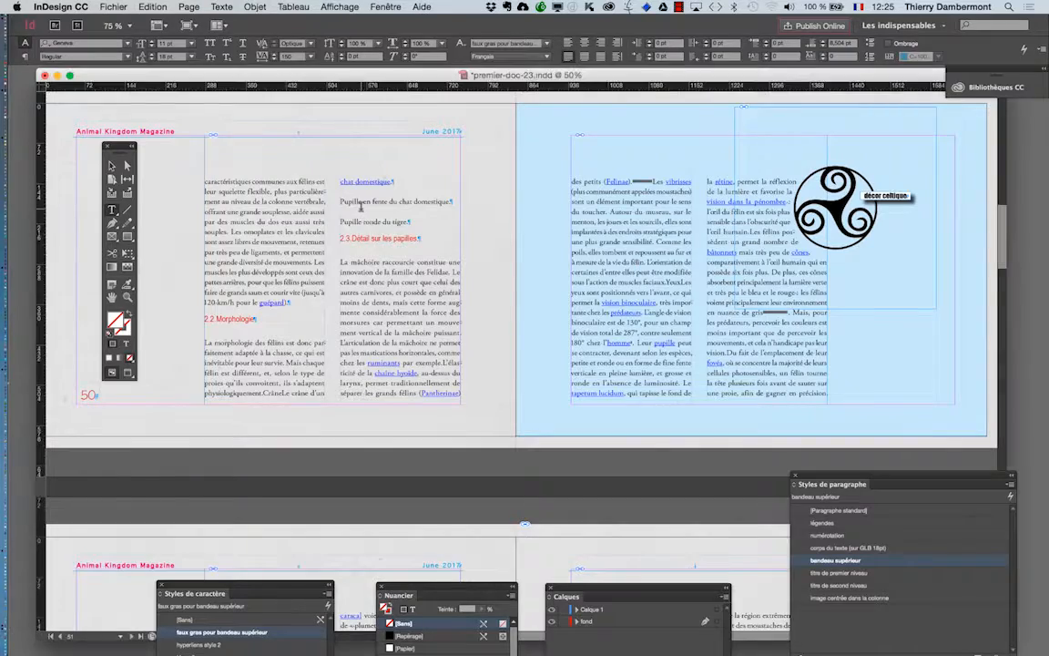
Step: Try deleting the two "Pupille" caption lines above heading 2.3 on page 50, and undo the deletion
scroll(361, 208, "up", 1)
scroll(331, 228, "up", 1)
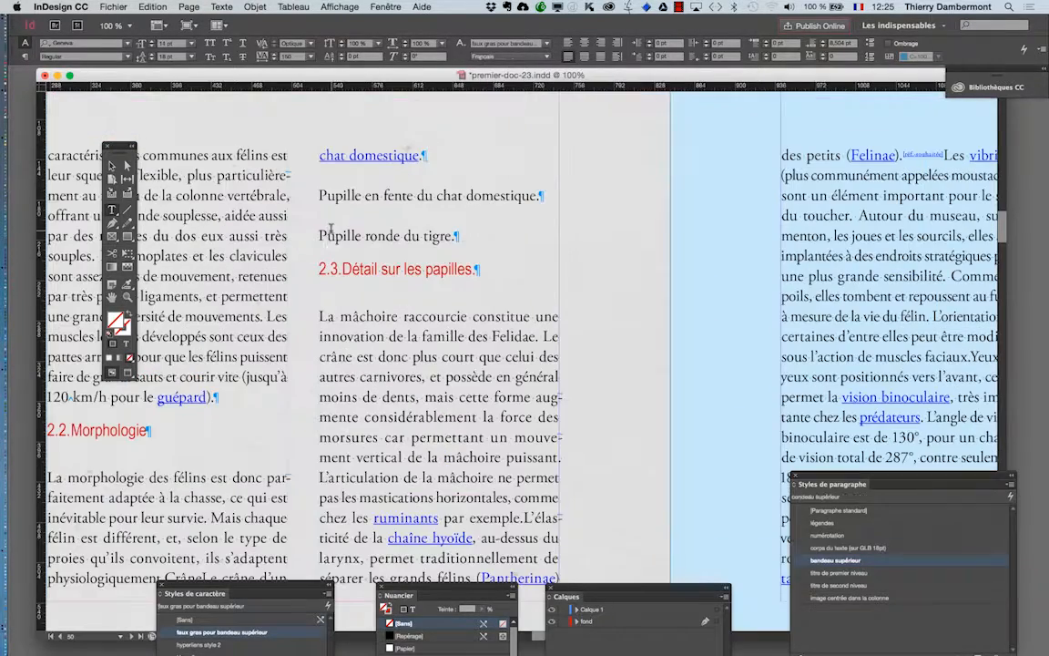
left_click(419, 240)
left_click(325, 200, "shift")
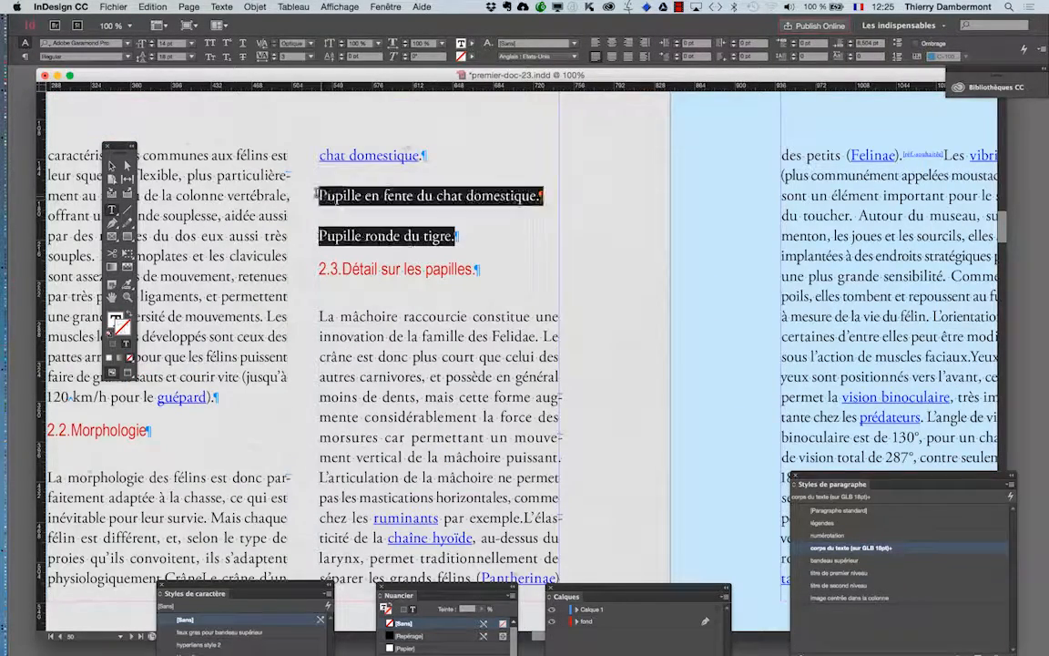
key("BackSpace")
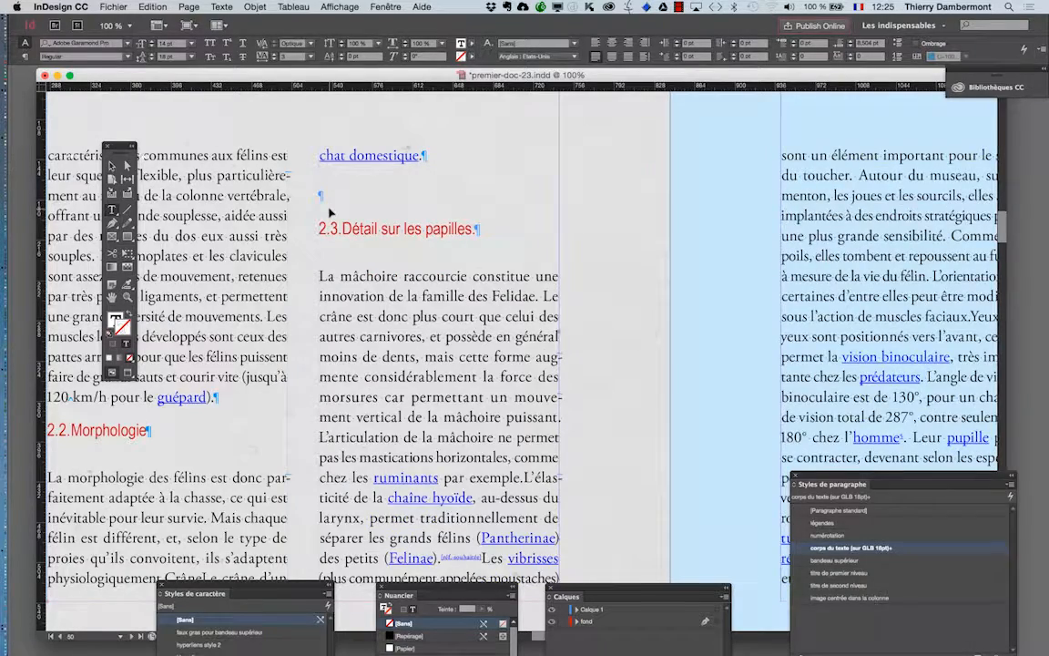
key("super+z")
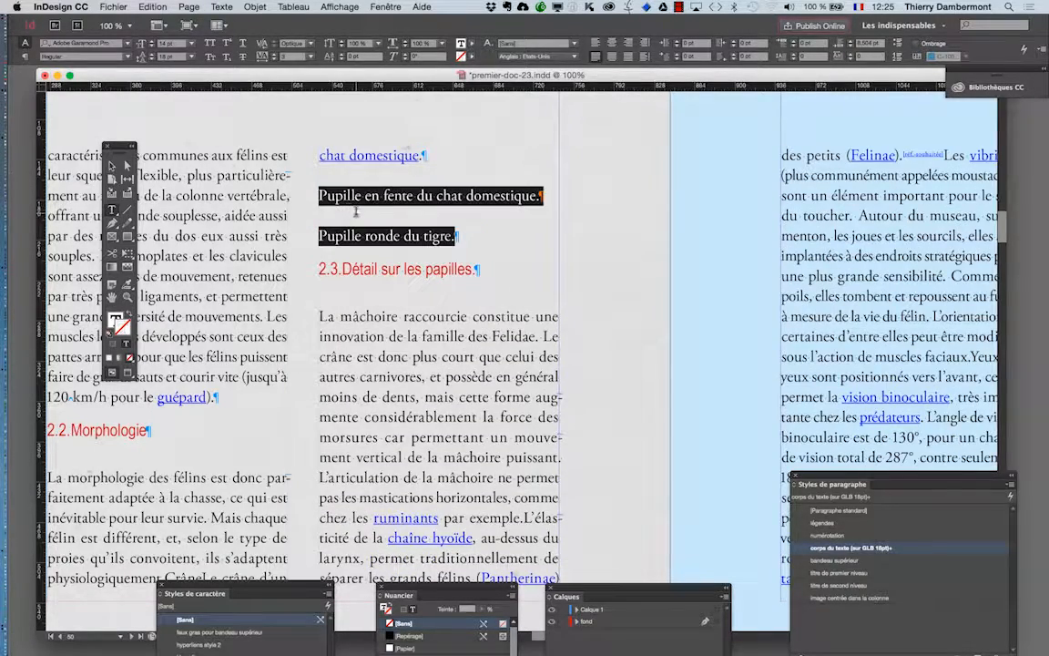
left_click(355, 211)
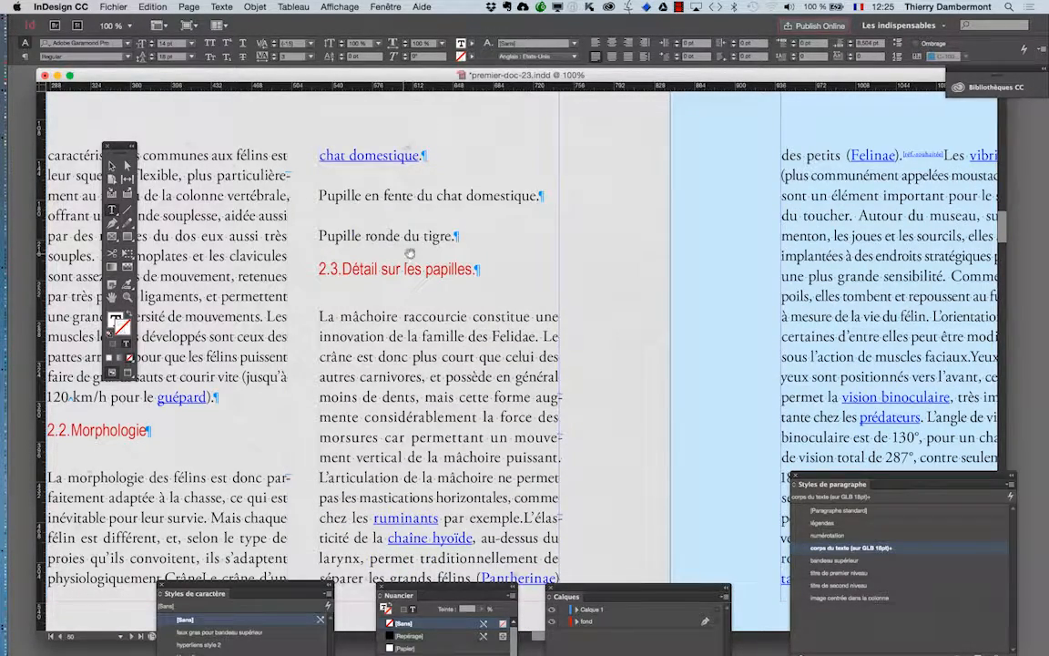
Step: Look over the spreads around pages 49 to 51 at 25% zoom to examine the layout
scroll(411, 254, "down", 3)
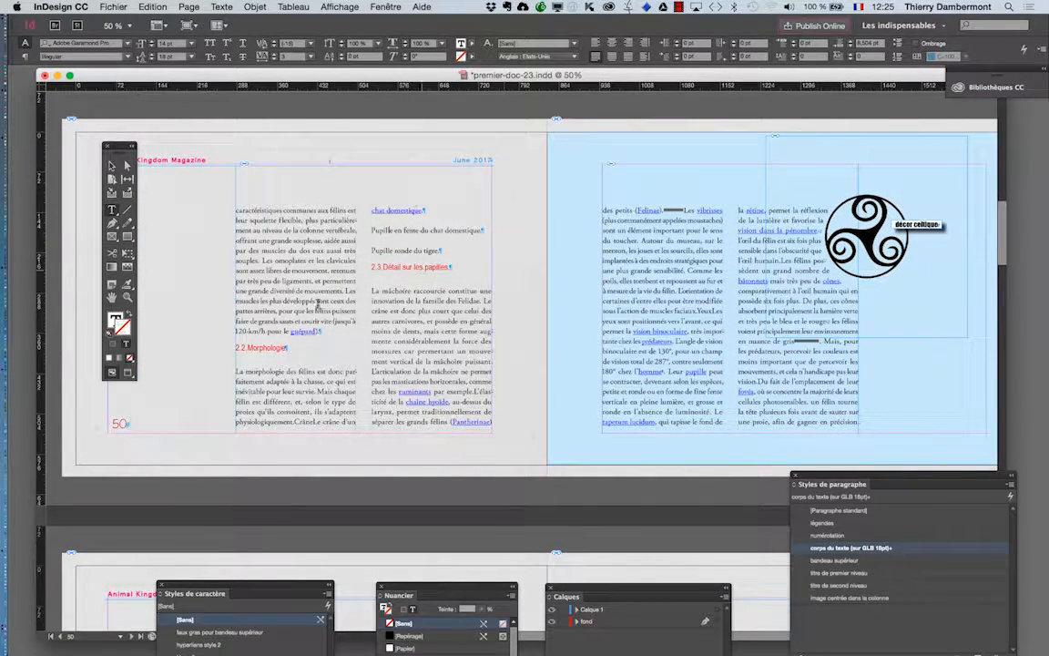
scroll(603, 311, "left", 6)
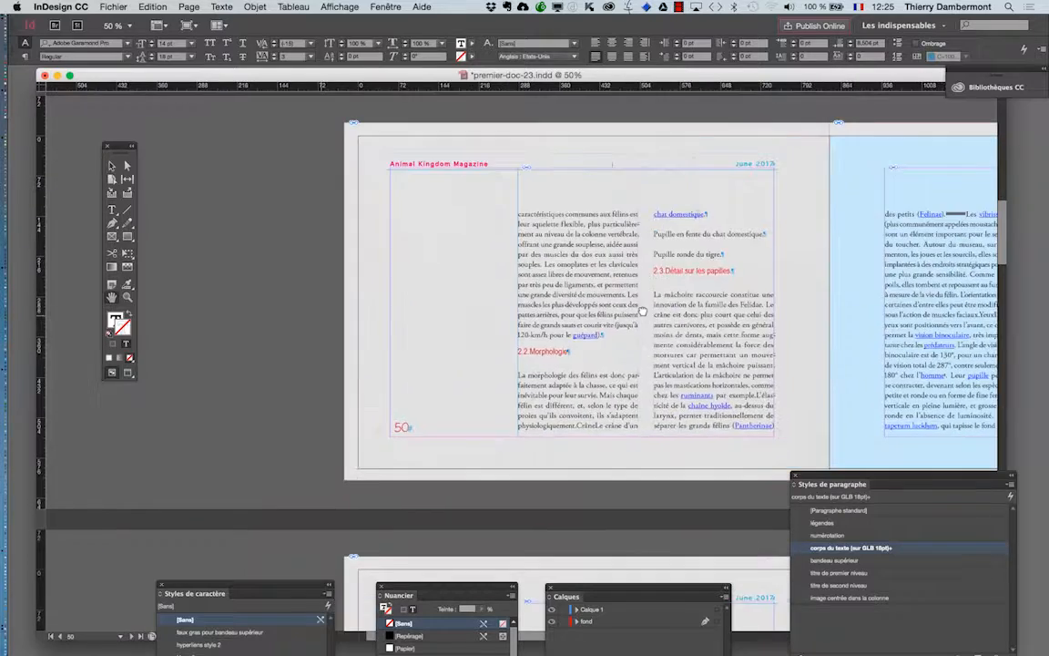
scroll(544, 320, "down", 2)
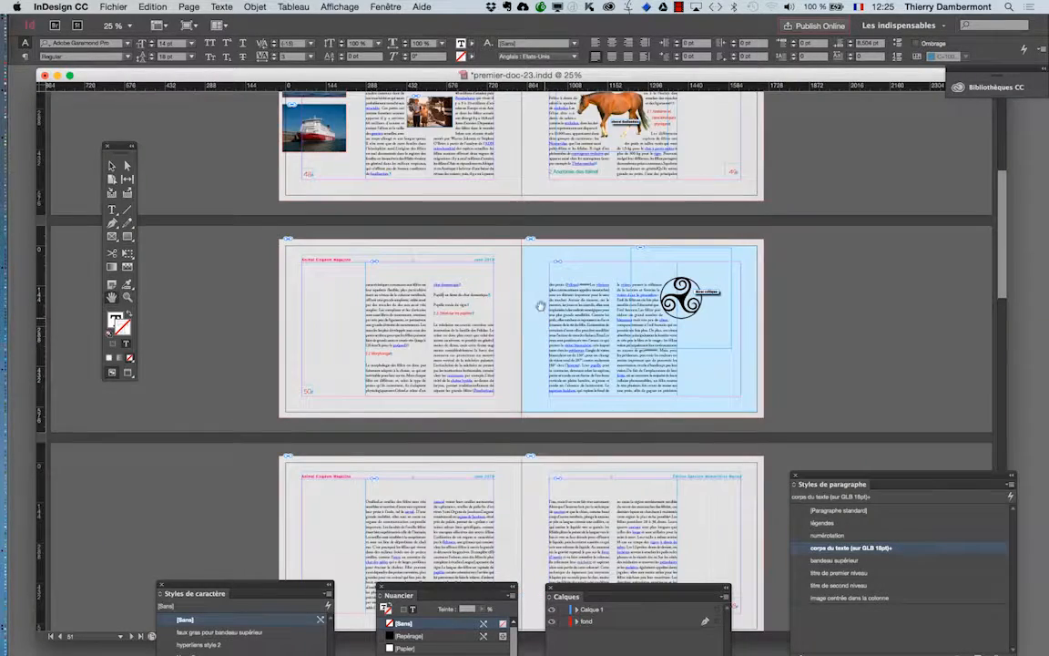
scroll(496, 244, "up", 5)
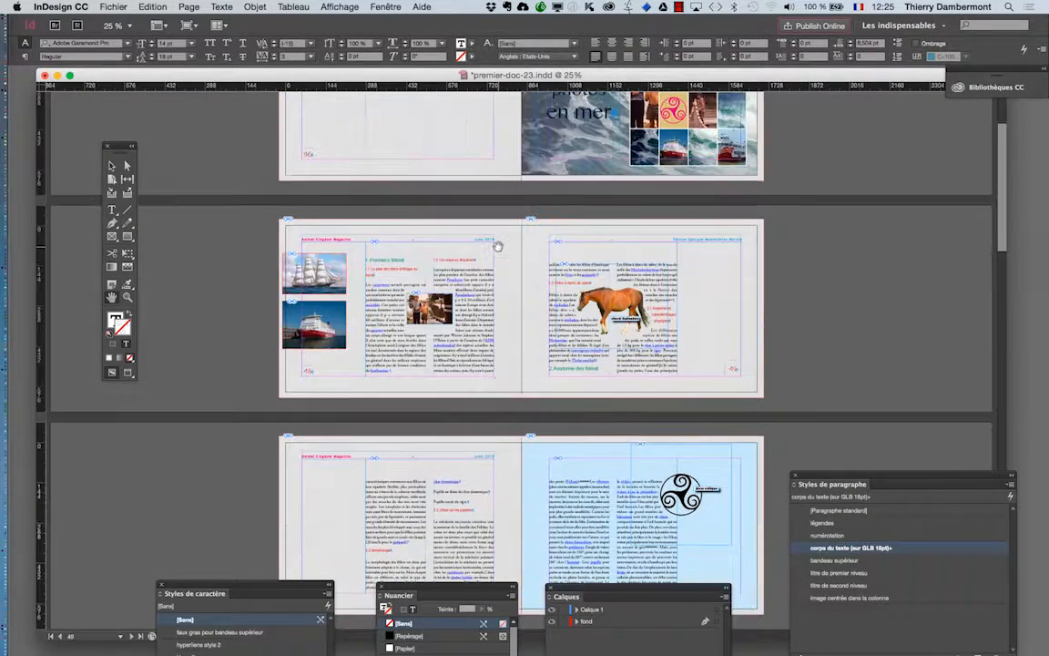
scroll(498, 246, "down", 2)
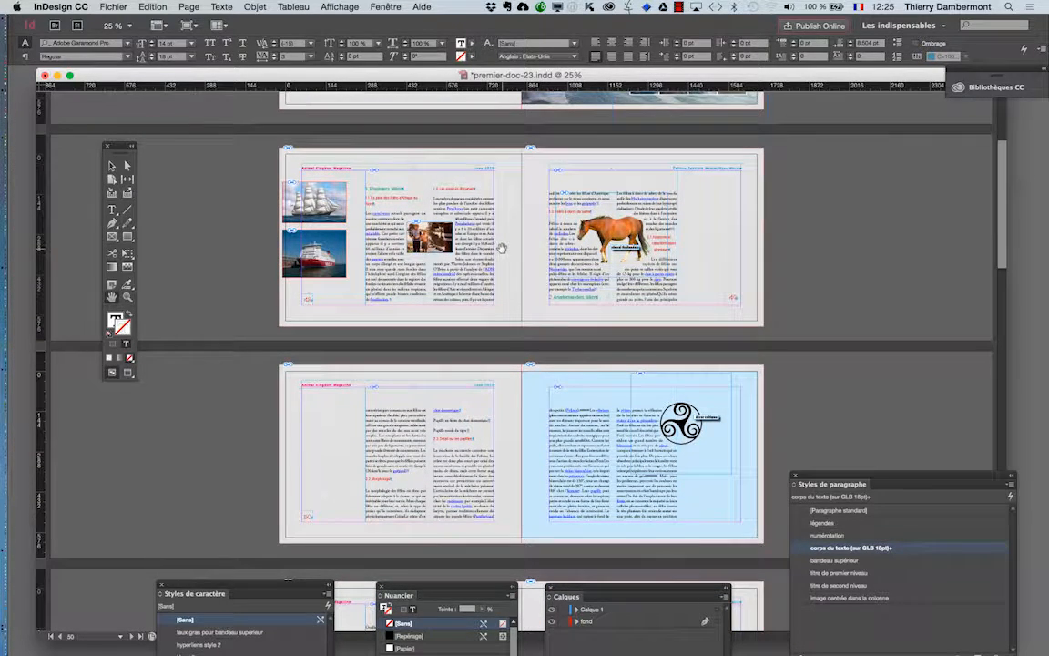
scroll(501, 248, "down", 1)
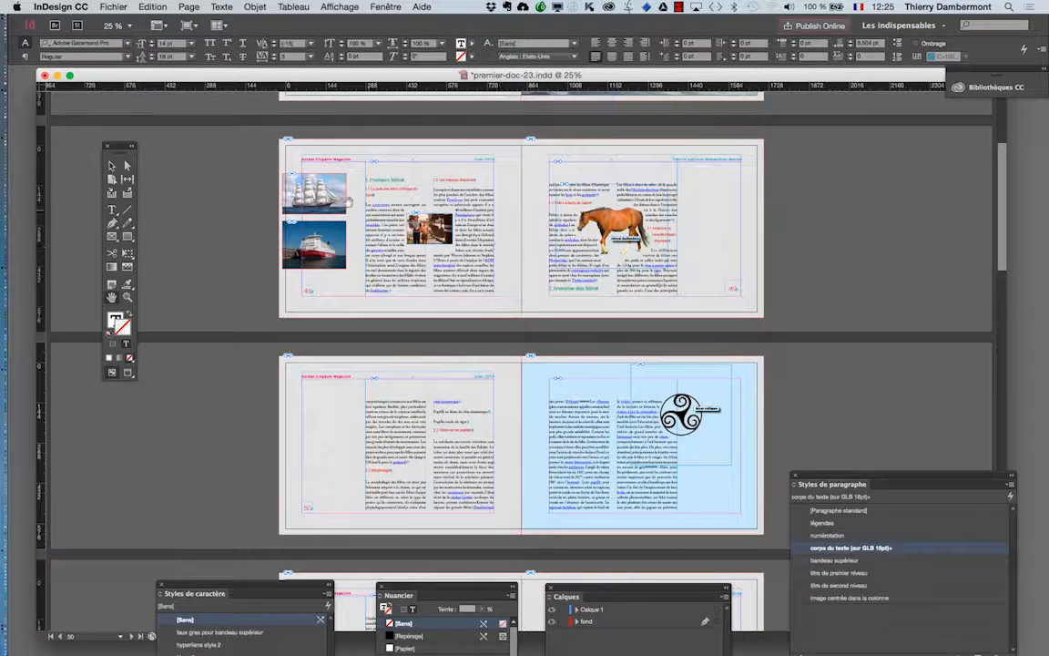
Step: Examine the linked text frames and the layout of the spreads on pages 48 to 51 at 50% zoom
left_click(112, 165)
left_click(353, 403)
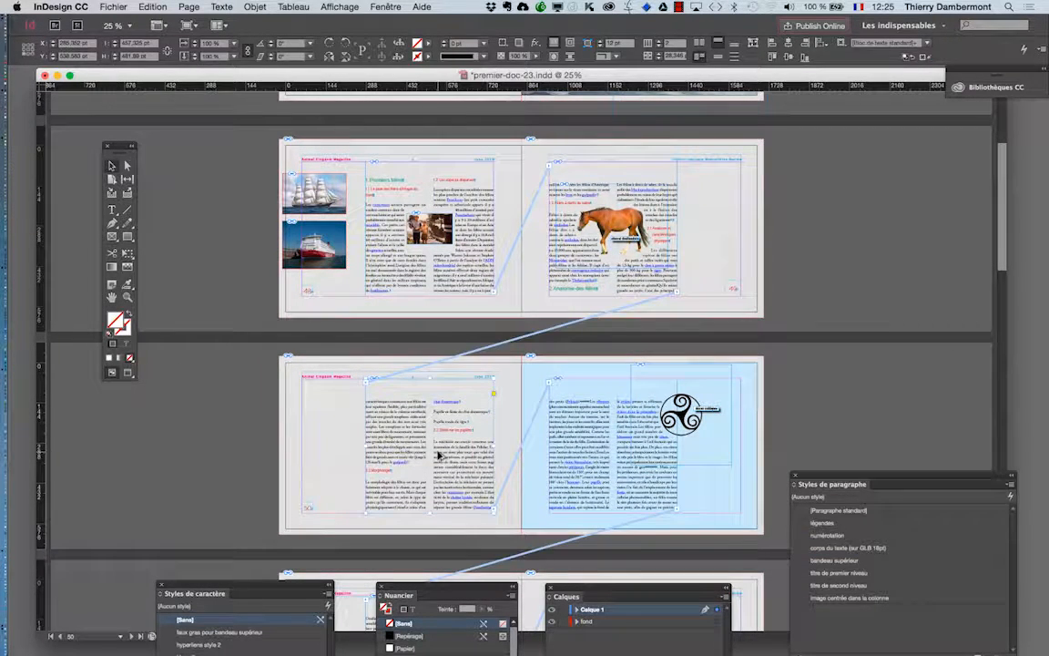
key("super+equal")
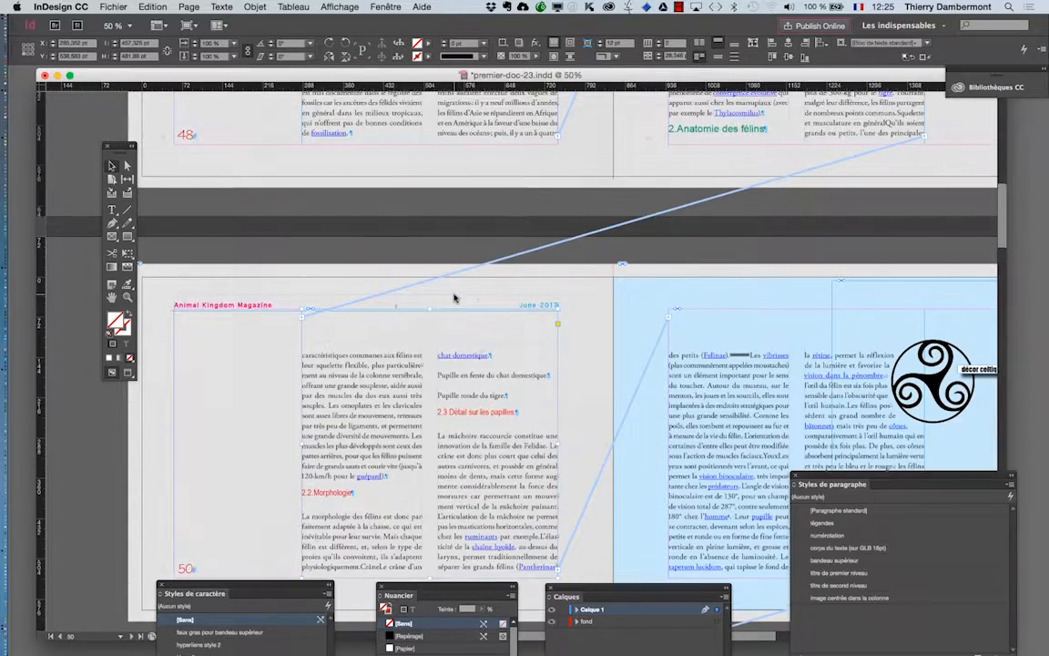
scroll(291, 424, "right", 5)
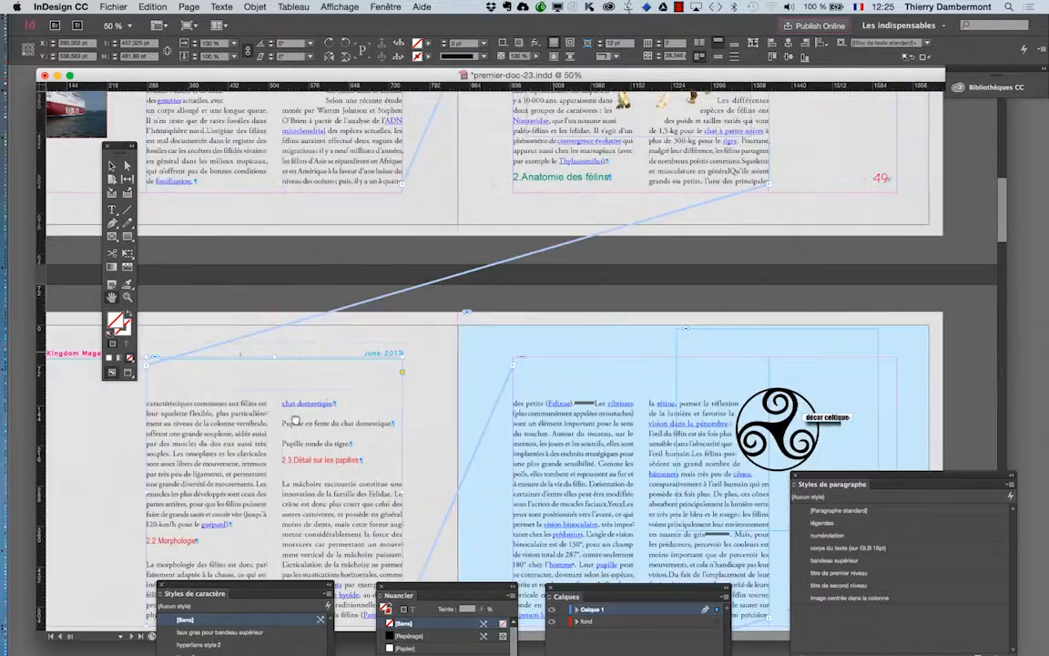
scroll(363, 526, "up", 3)
scroll(363, 526, "up", 5)
scroll(364, 526, "left", 2)
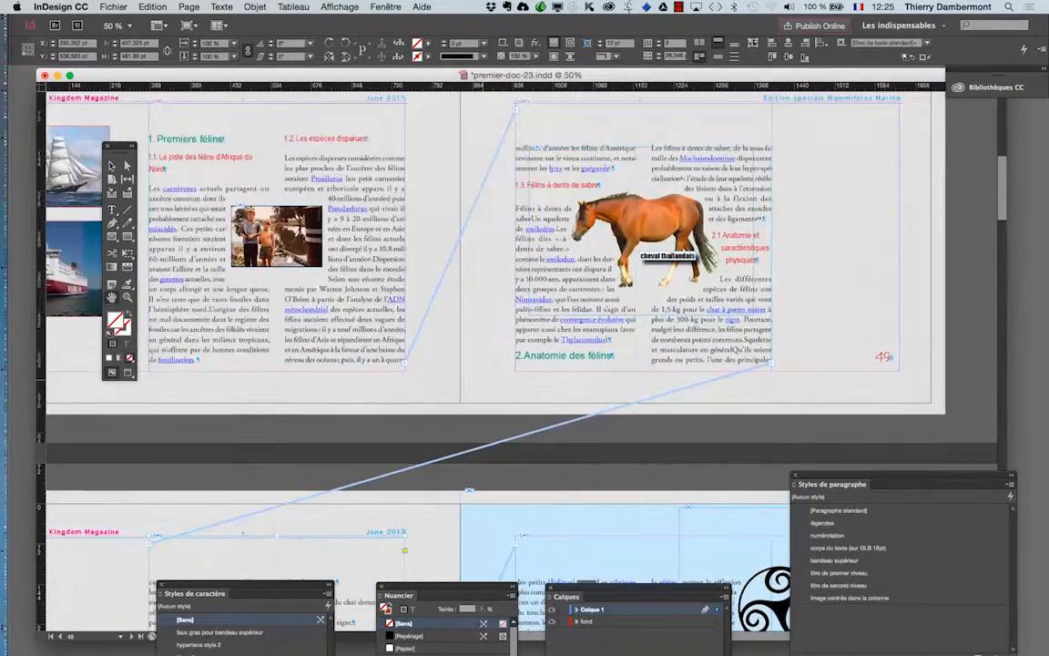
left_click(424, 395)
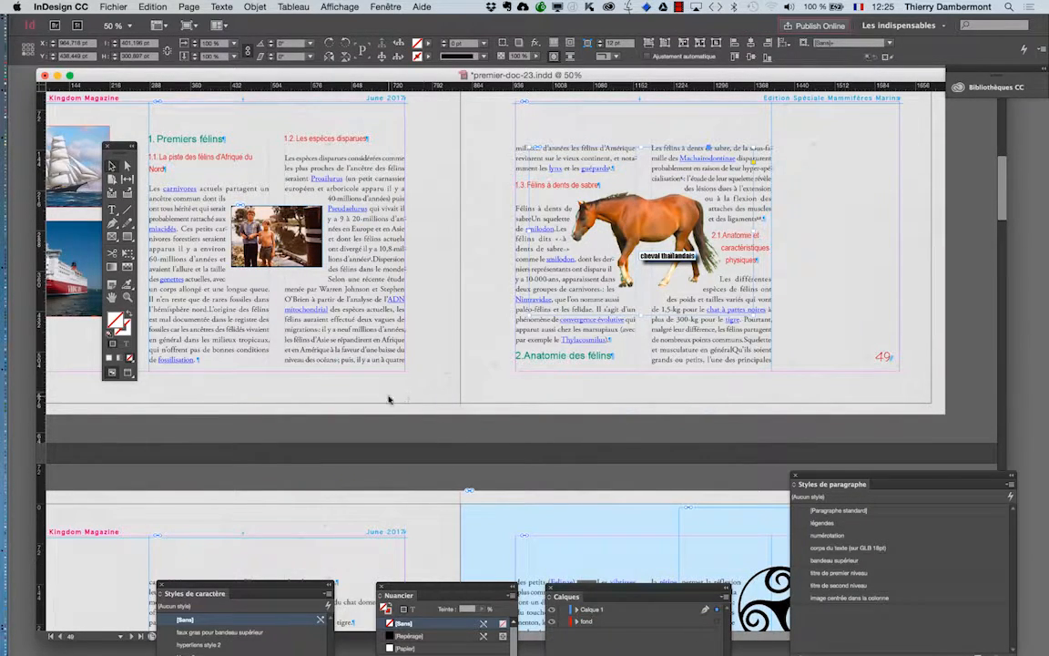
scroll(389, 399, "down", 5)
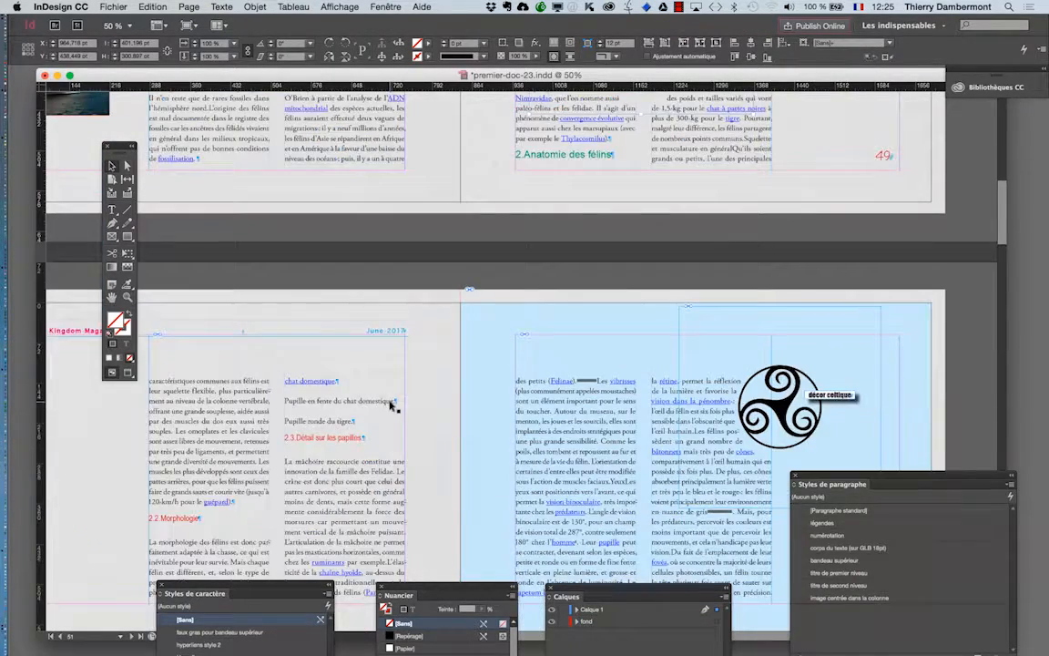
Step: Remove the light-blue background frame from page 51
key("super+minus")
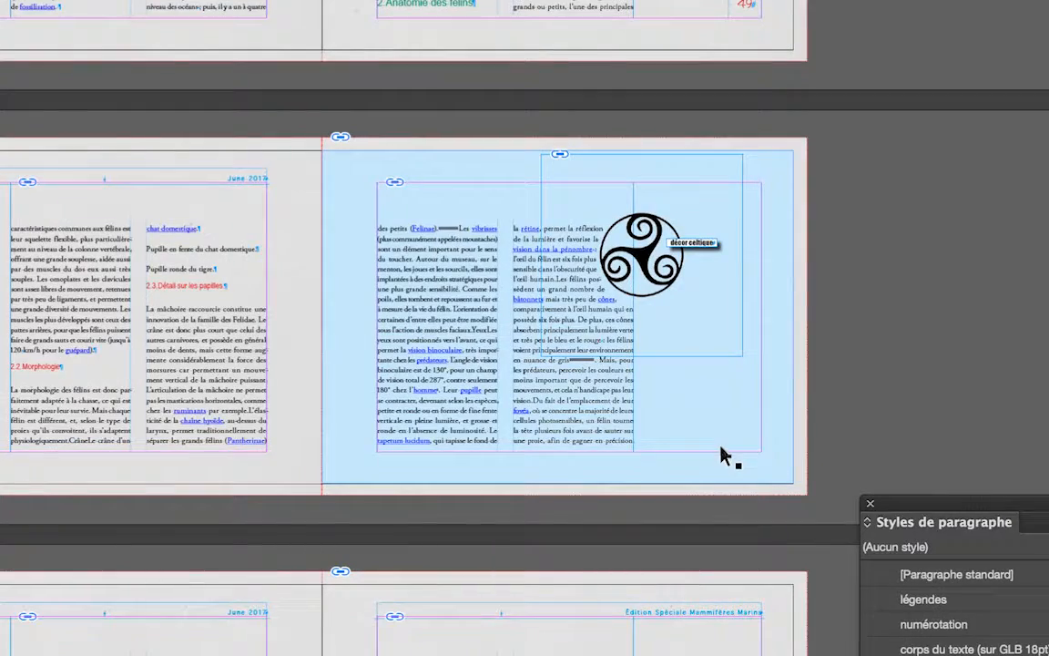
left_click(722, 450)
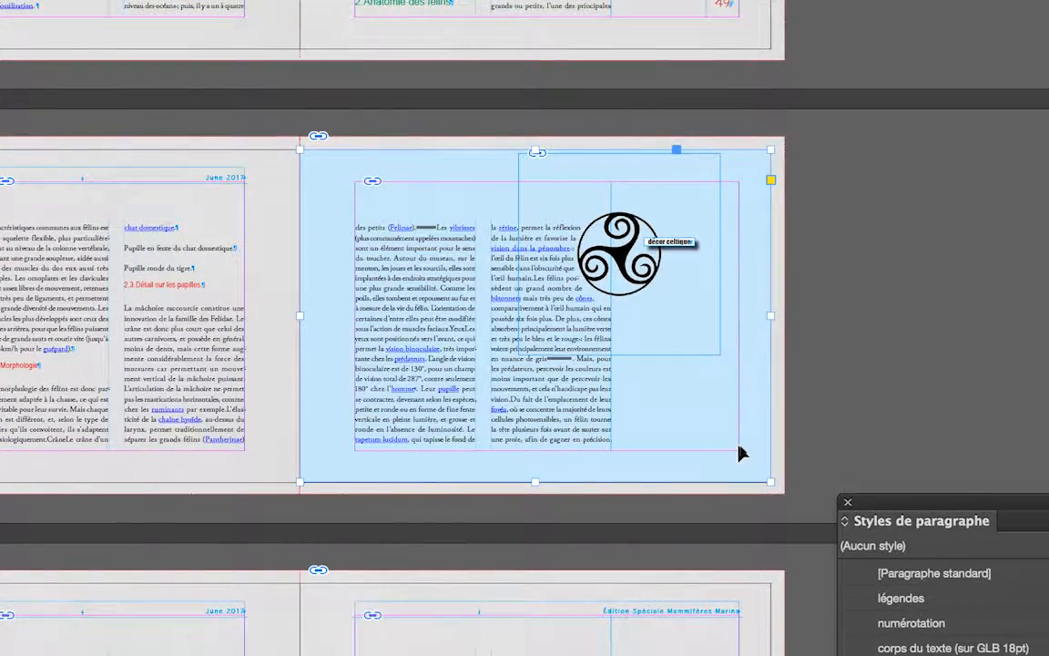
left_click_drag(740, 453, 740, 453)
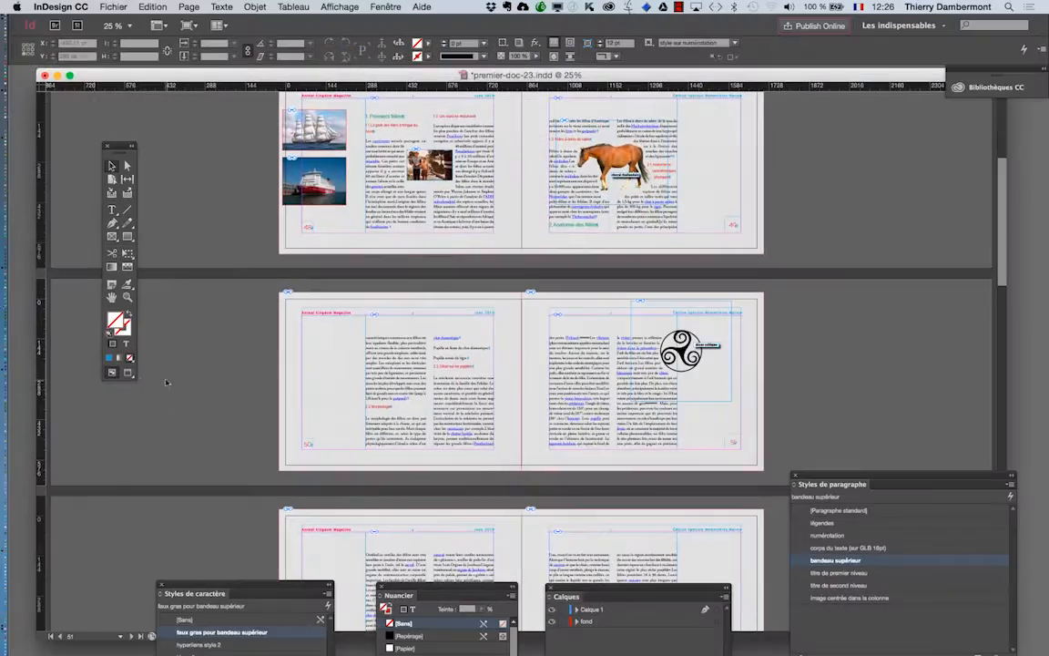
Step: Import six consecutive JPEG photos from the "jour 1 ID avancé" folder, loading them for placement
left_click(103, 6)
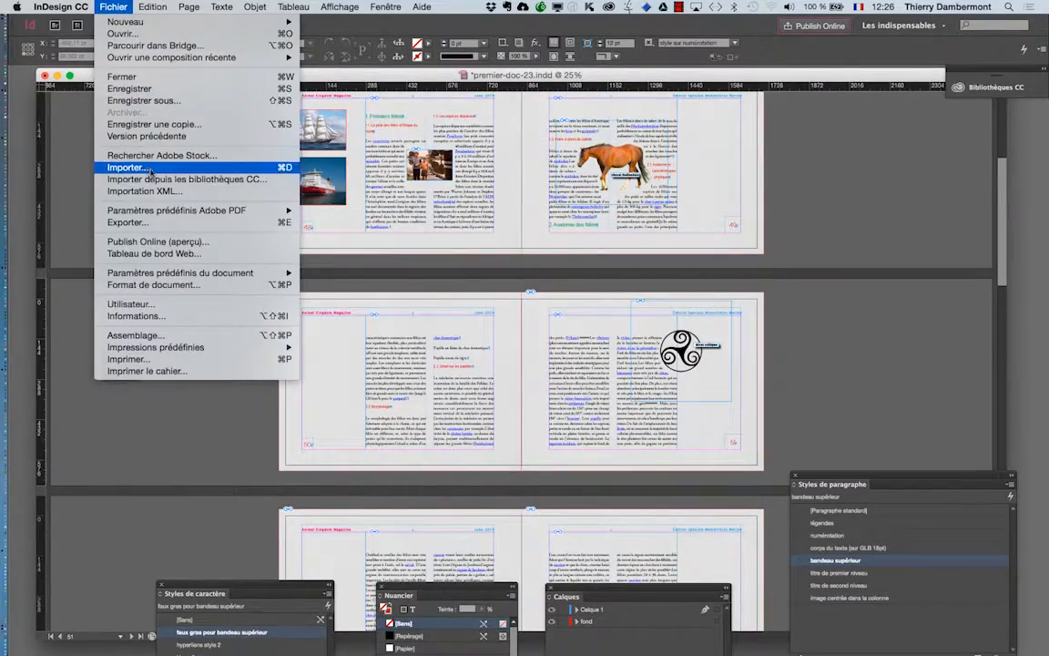
left_click(134, 167)
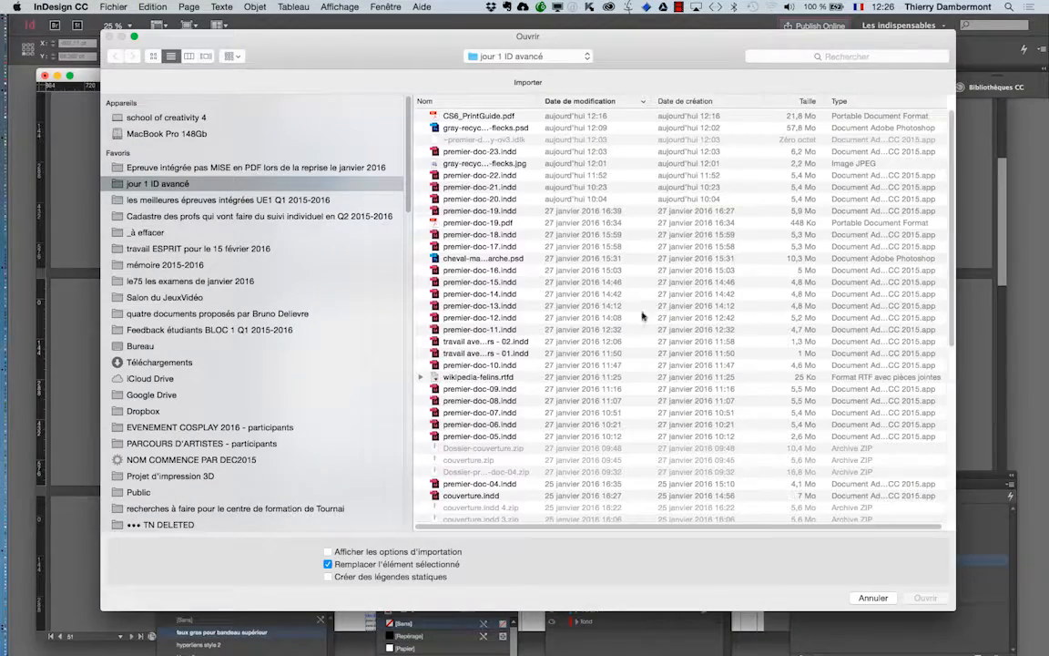
scroll(642, 316, "down", 5)
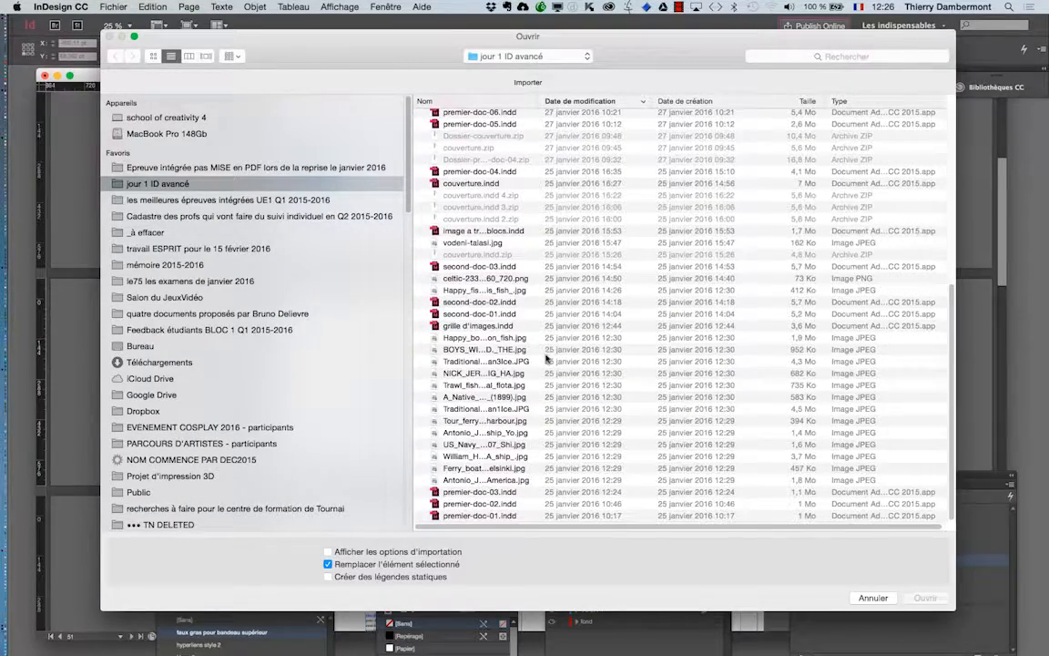
left_click(515, 386)
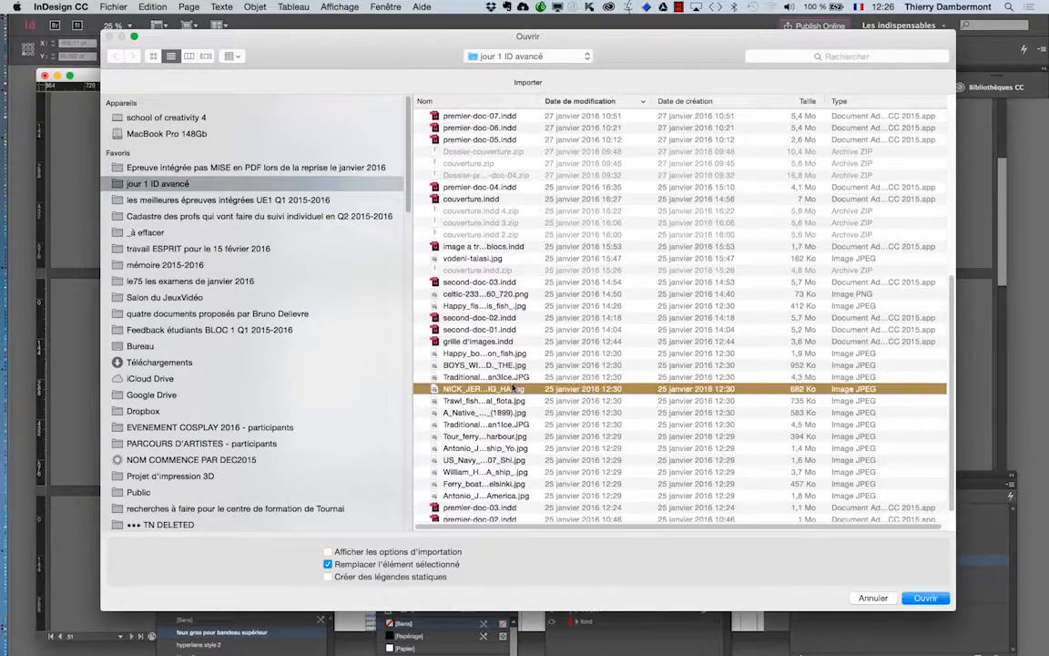
left_click(508, 449, "shift")
left_click(925, 598)
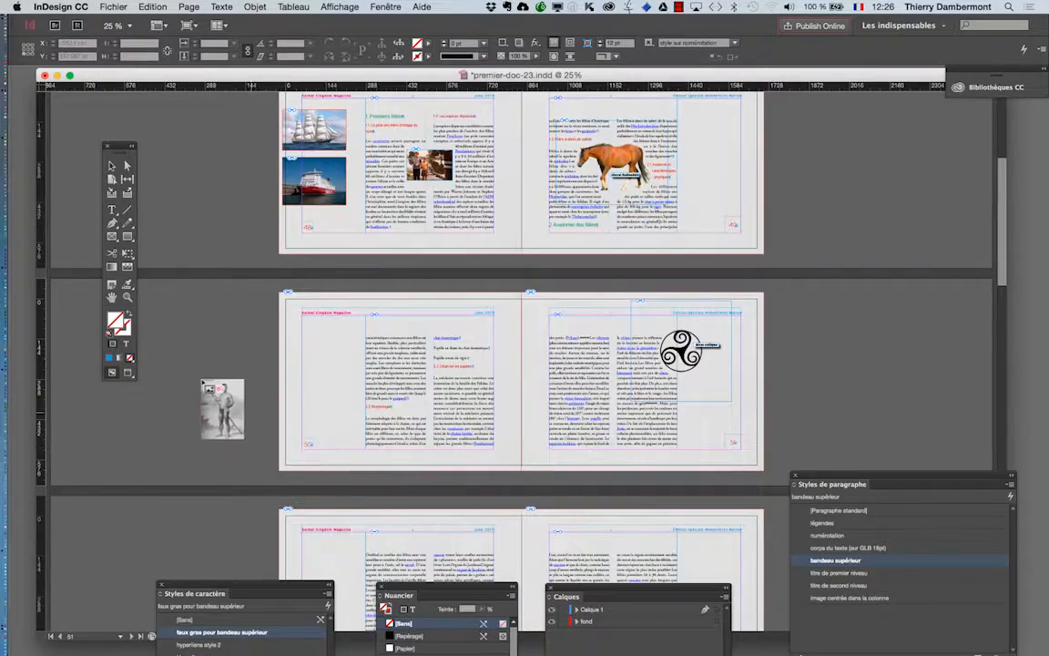
Step: Cycle through the loaded photos and place the hooded, bearded fisherman on the pasteboard beside page 50
left_click(180, 353)
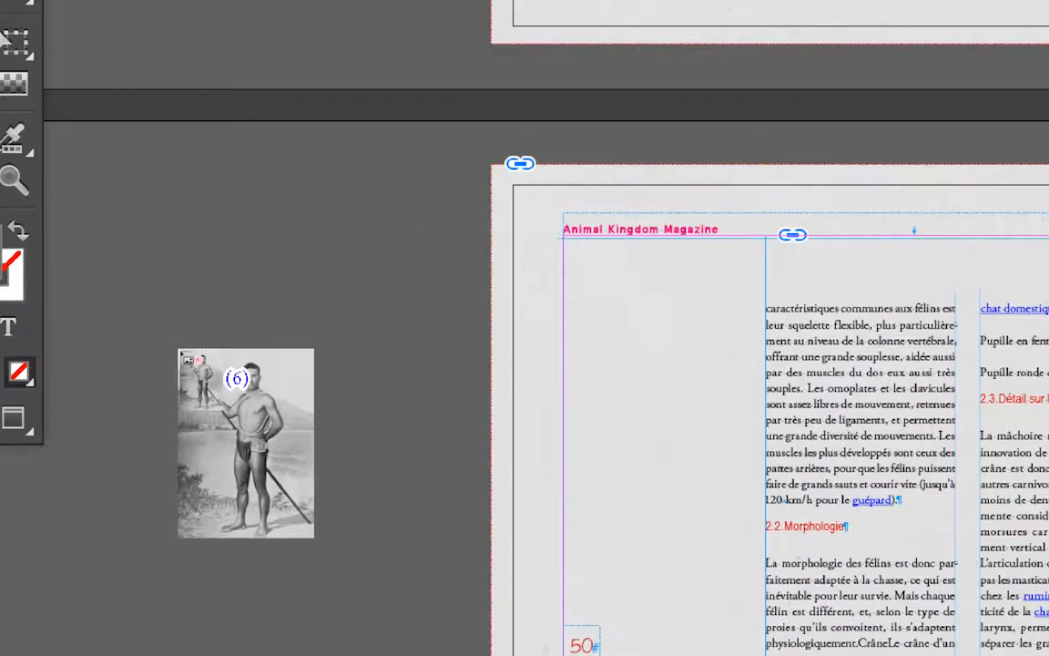
key("Right")
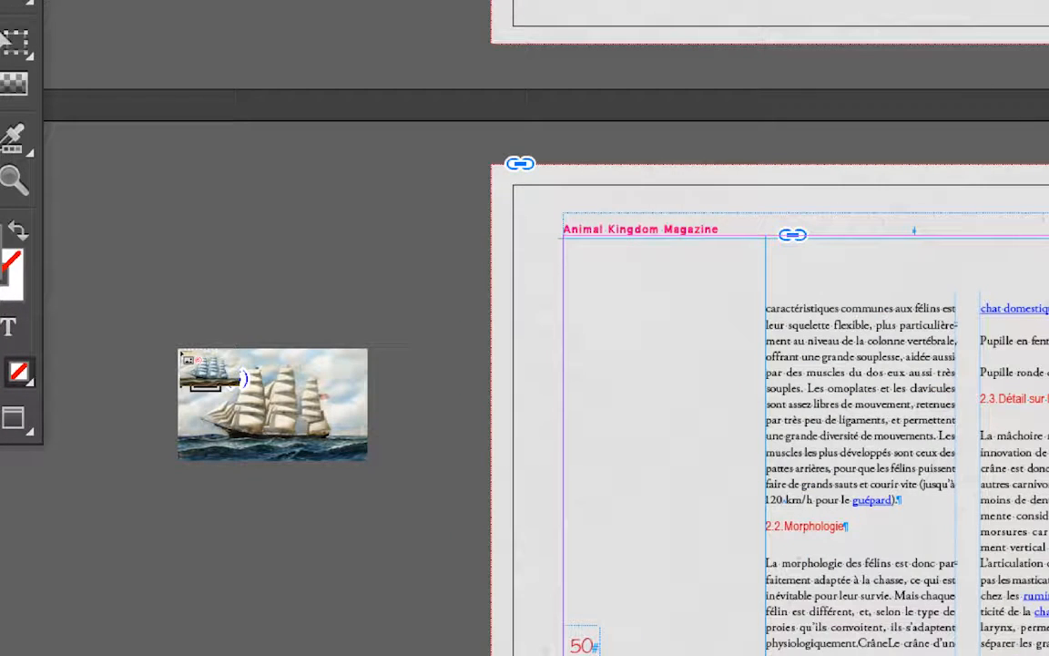
key("Left")
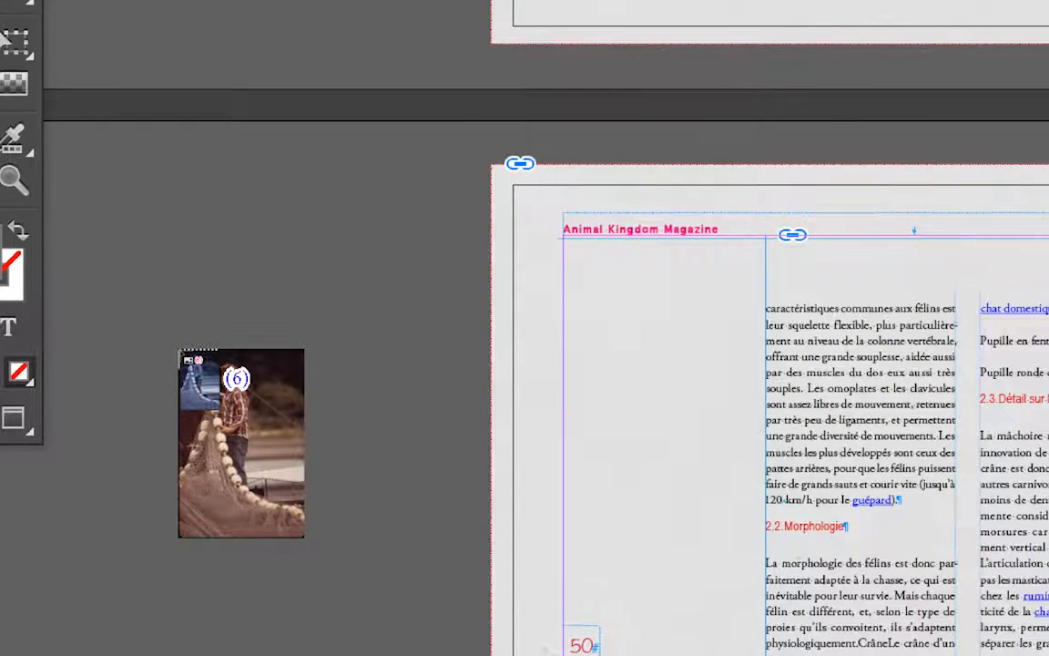
key("Left")
key("Left")
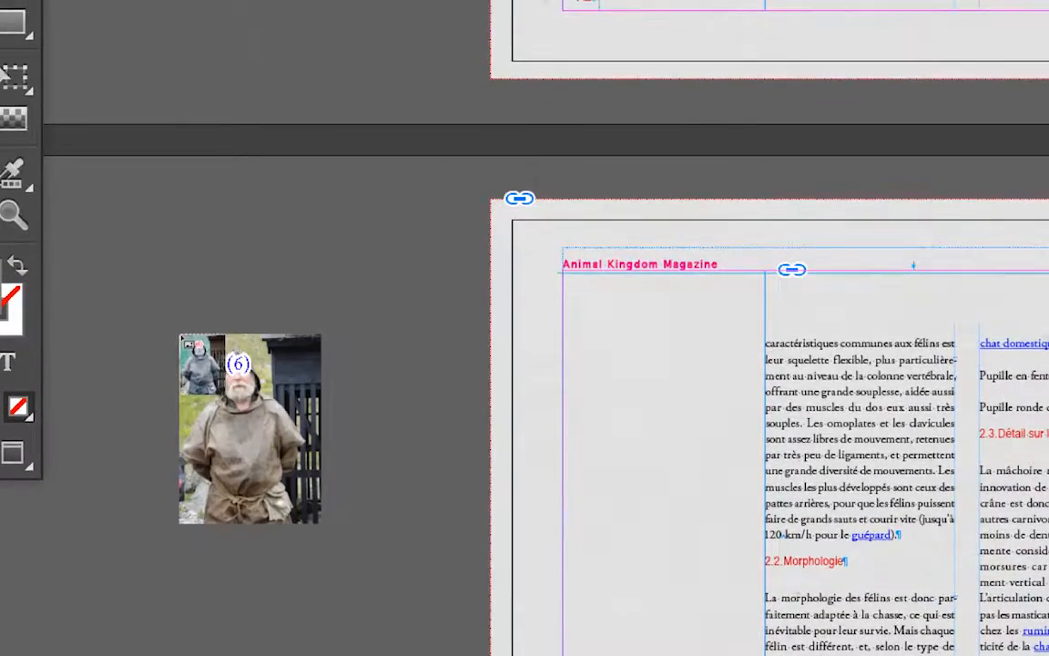
left_click_drag(168, 266, 321, 480)
left_click(169, 351)
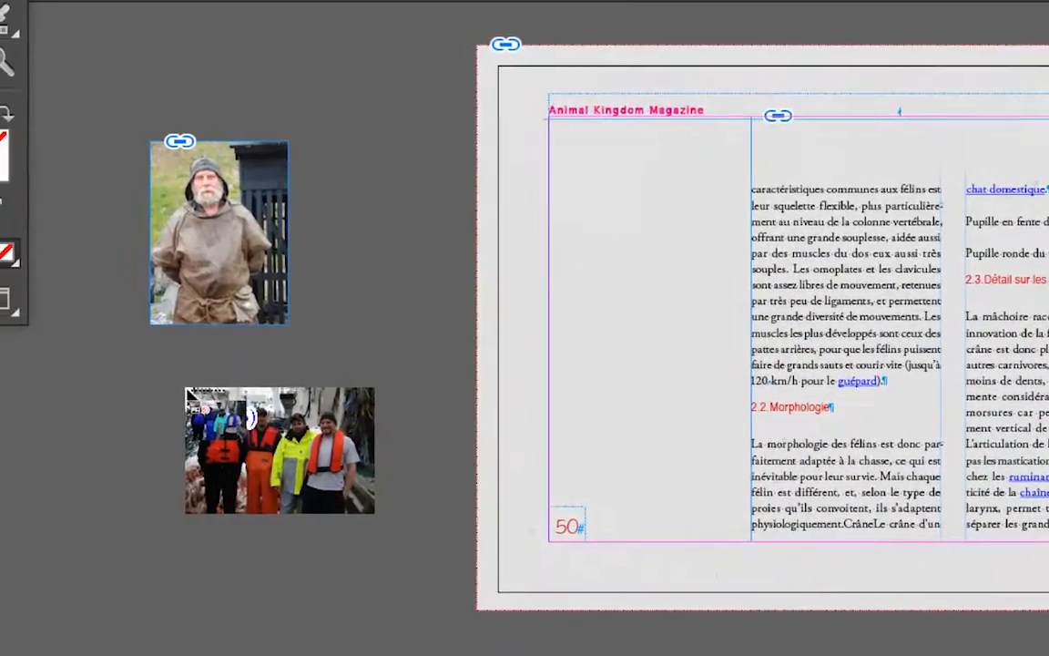
Step: Place the photo of the group in life jackets below the fisherman photo and discard the remaining loaded images
left_click_drag(182, 388, 380, 505)
left_click_drag(235, 420, 239, 427)
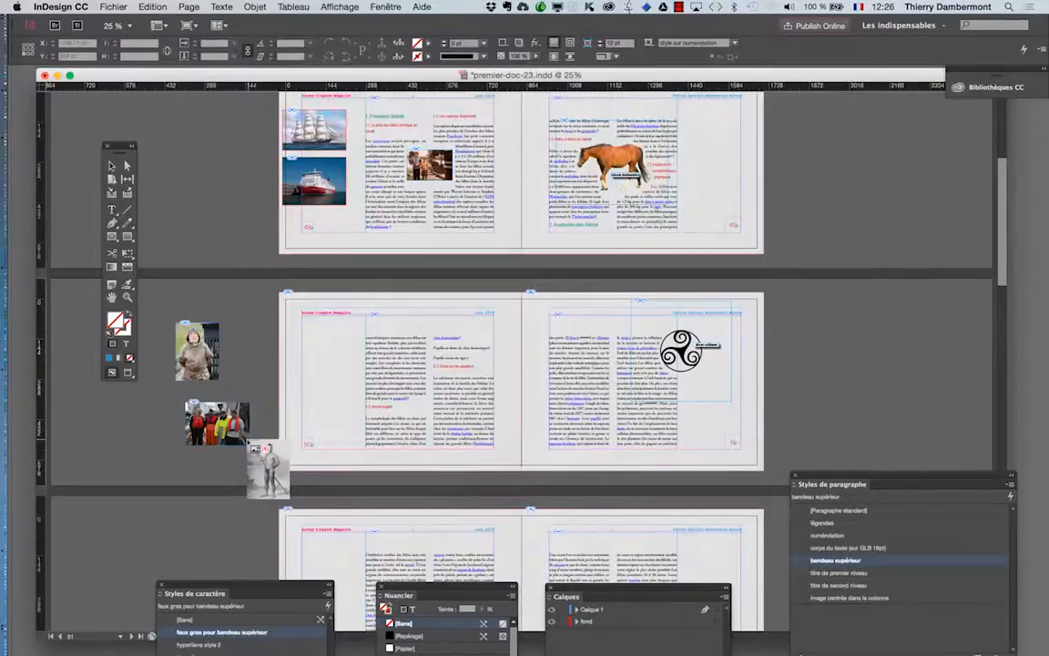
left_click(112, 165)
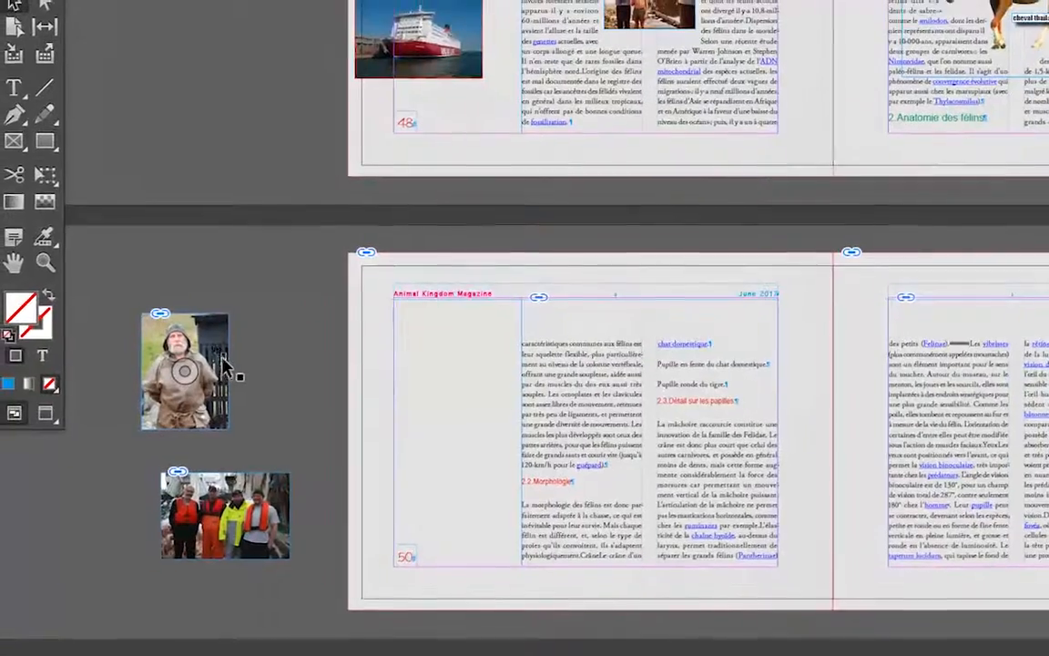
left_click(187, 315)
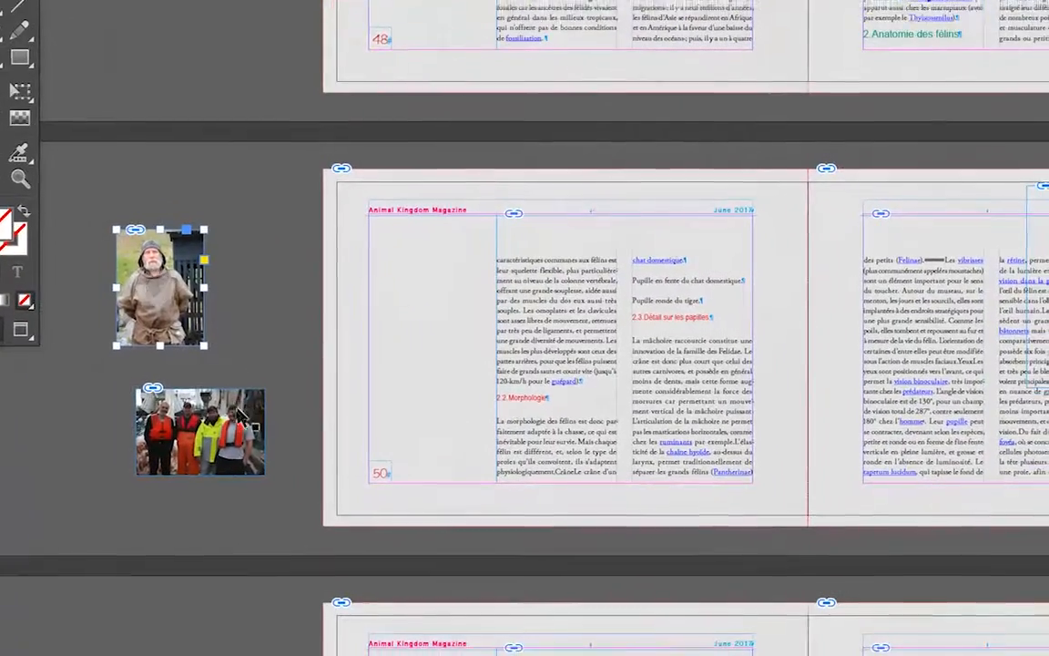
left_click(242, 416)
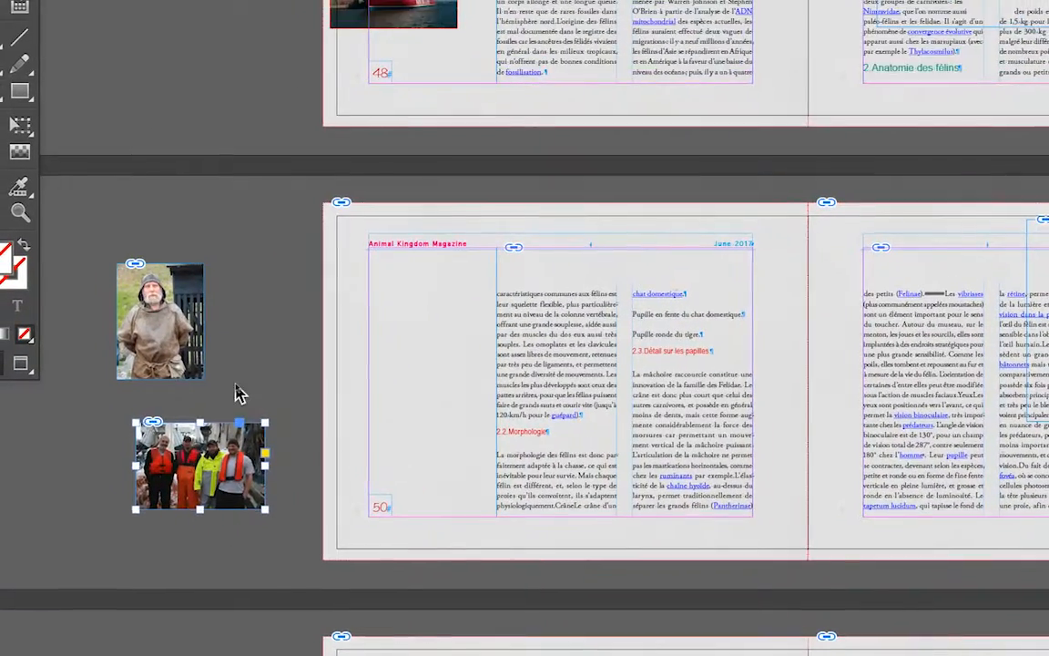
left_click(234, 355)
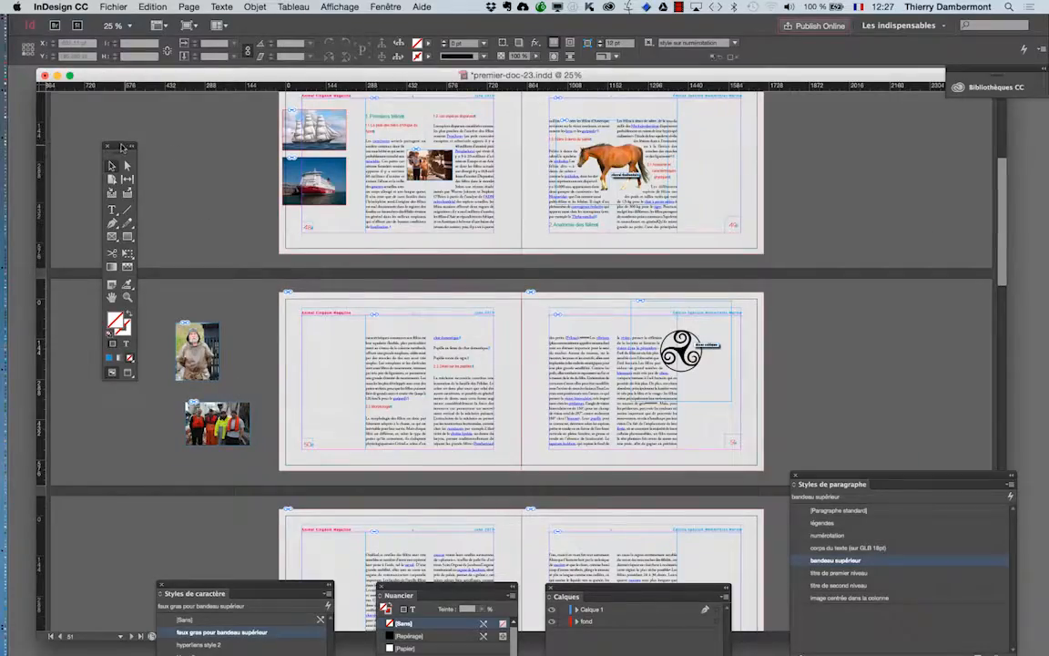
Step: Insert an empty paragraph after "Pupille en fente du chat domestique." on page 50, moving the toolbox clear of the text
left_click_drag(123, 146, 92, 149)
scroll(478, 351, "up", 2)
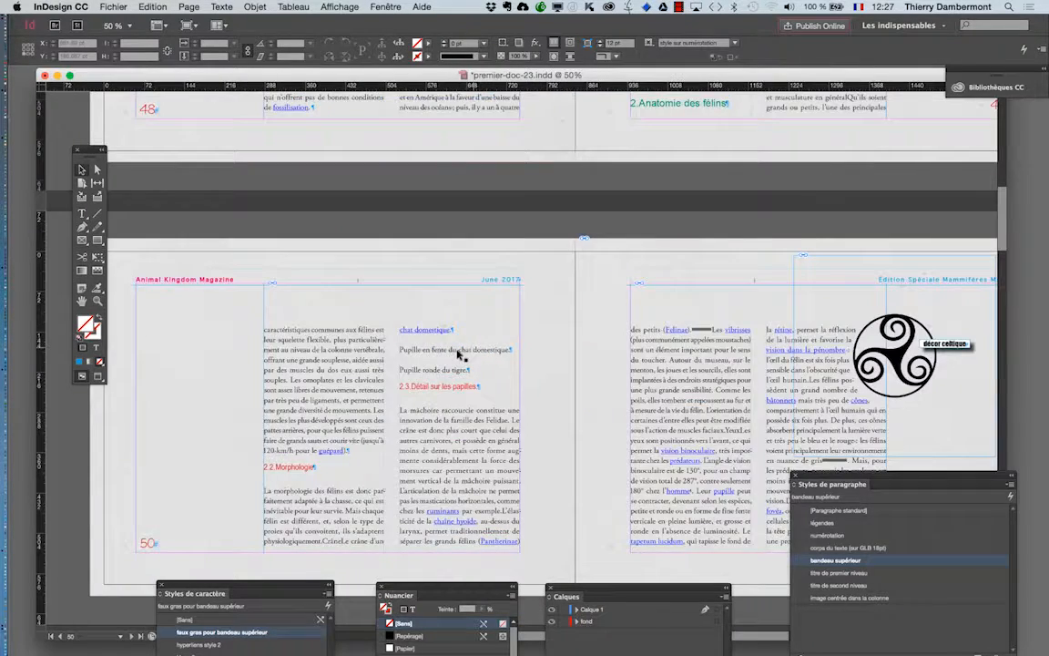
scroll(424, 356, "up", 2)
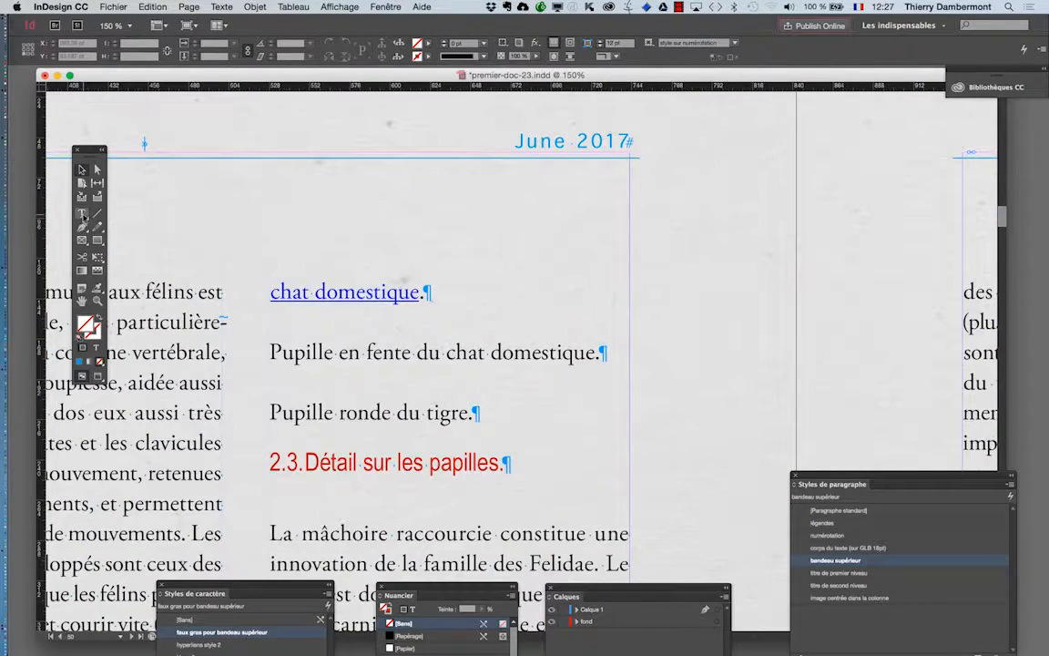
key("t")
left_click(603, 353)
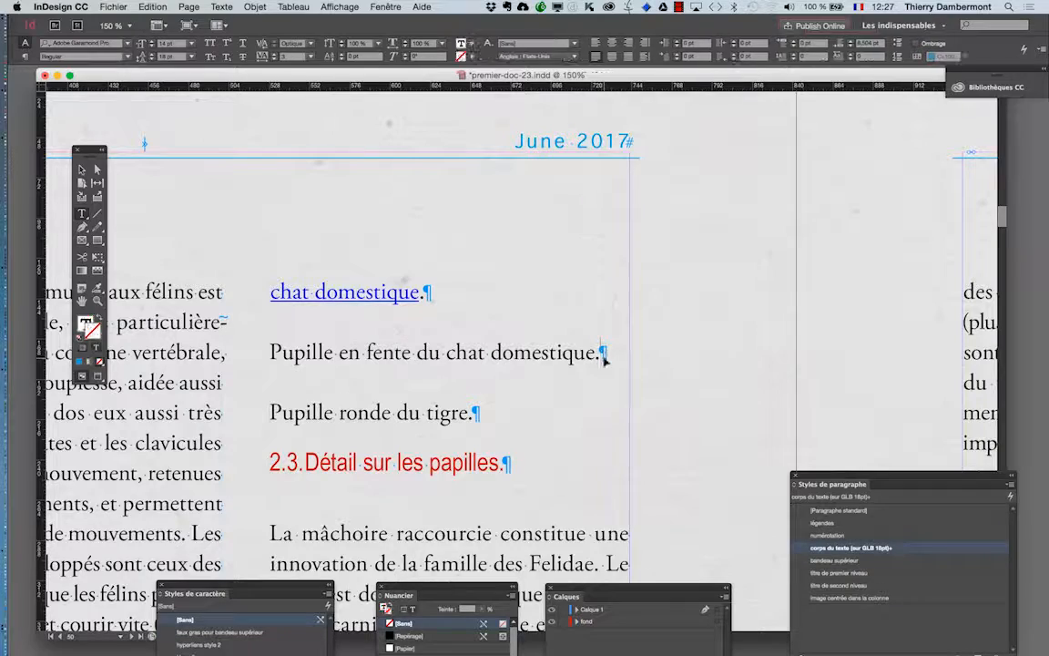
key("Return")
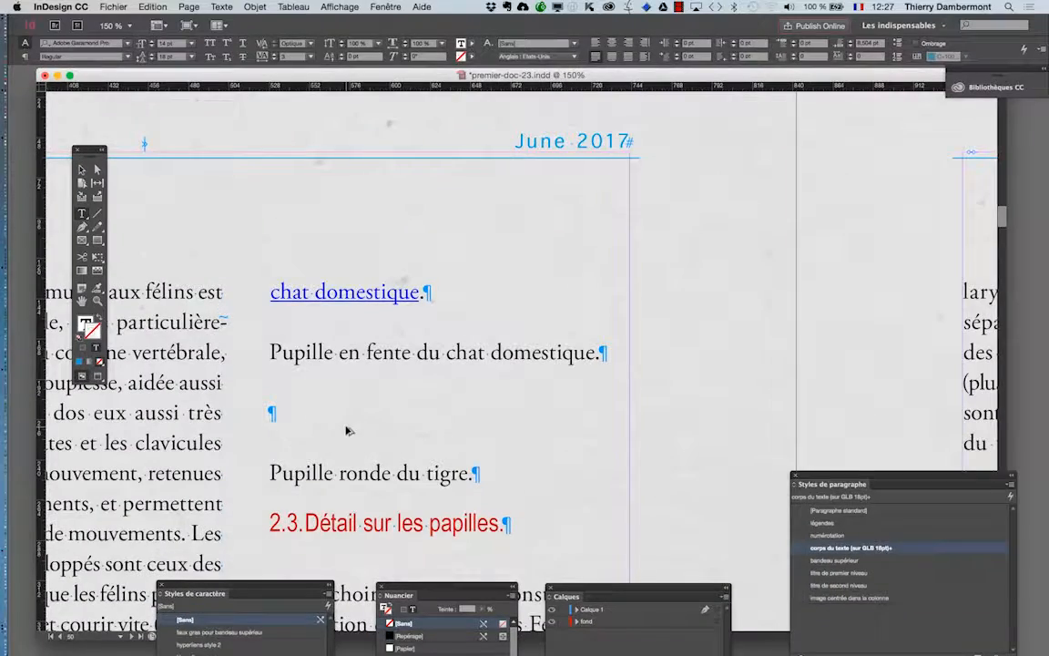
Step: Cut the hooded fisherman photo from the pasteboard and paste it into the empty paragraph below "Pupille en fente du chat domestique."
scroll(342, 265, "down", 1, "alt")
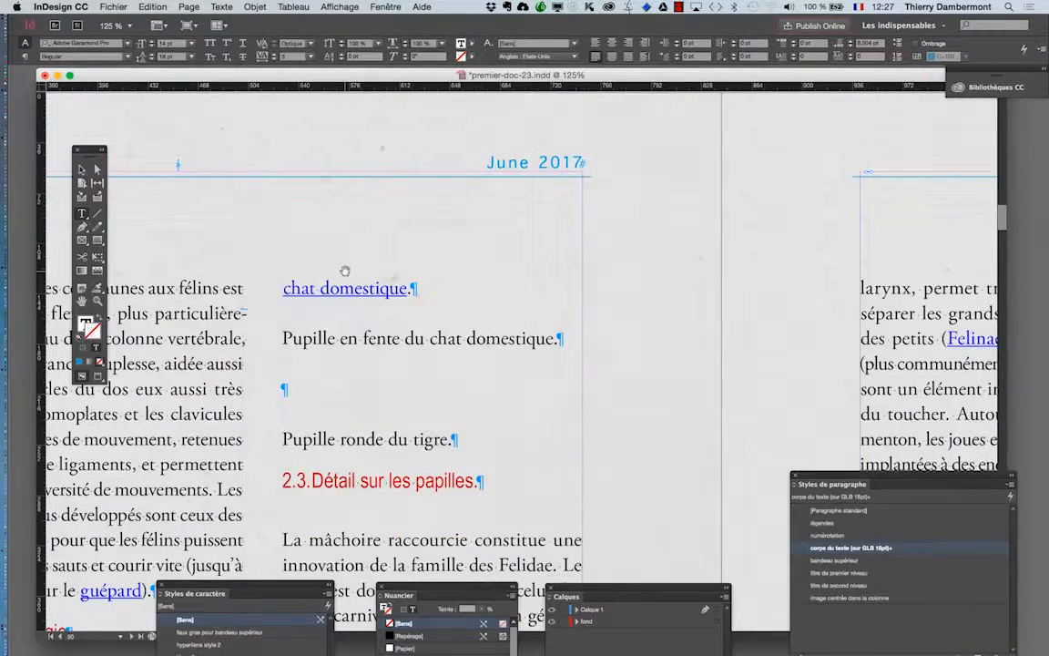
scroll(345, 270, "down", 4, "alt")
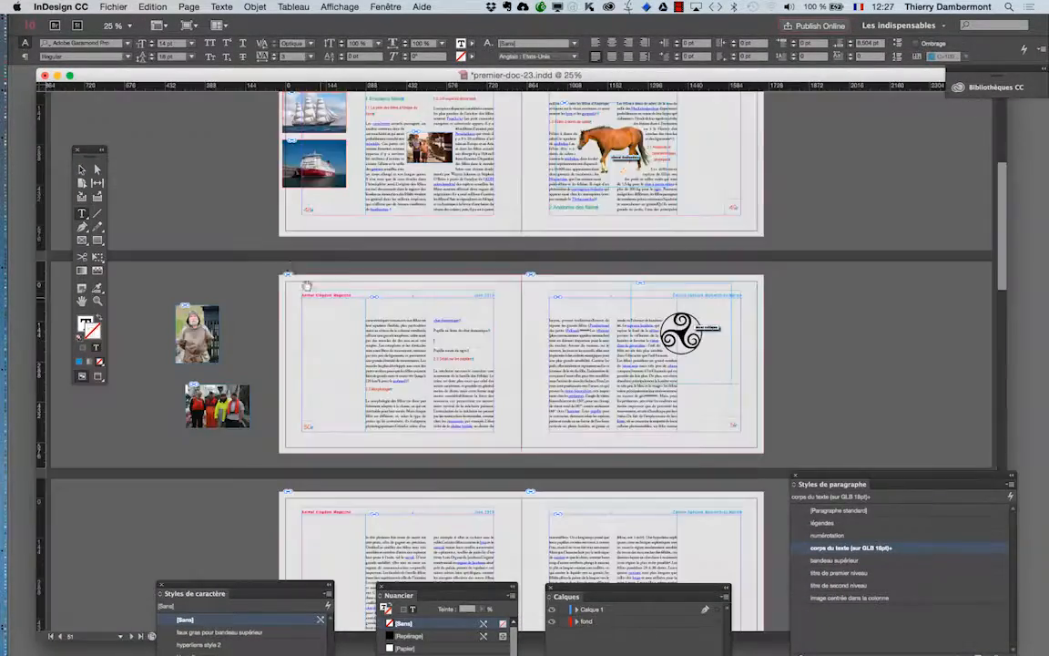
key("super+minus")
scroll(356, 353, "up", 2, "alt")
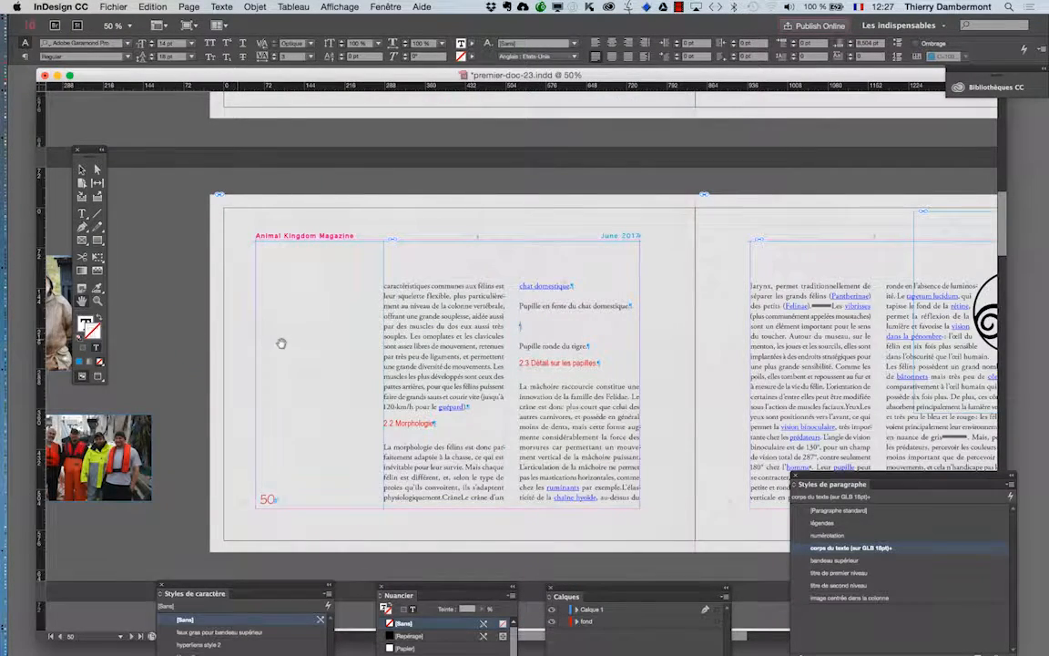
left_click_drag(282, 344, 410, 341)
key("Escape")
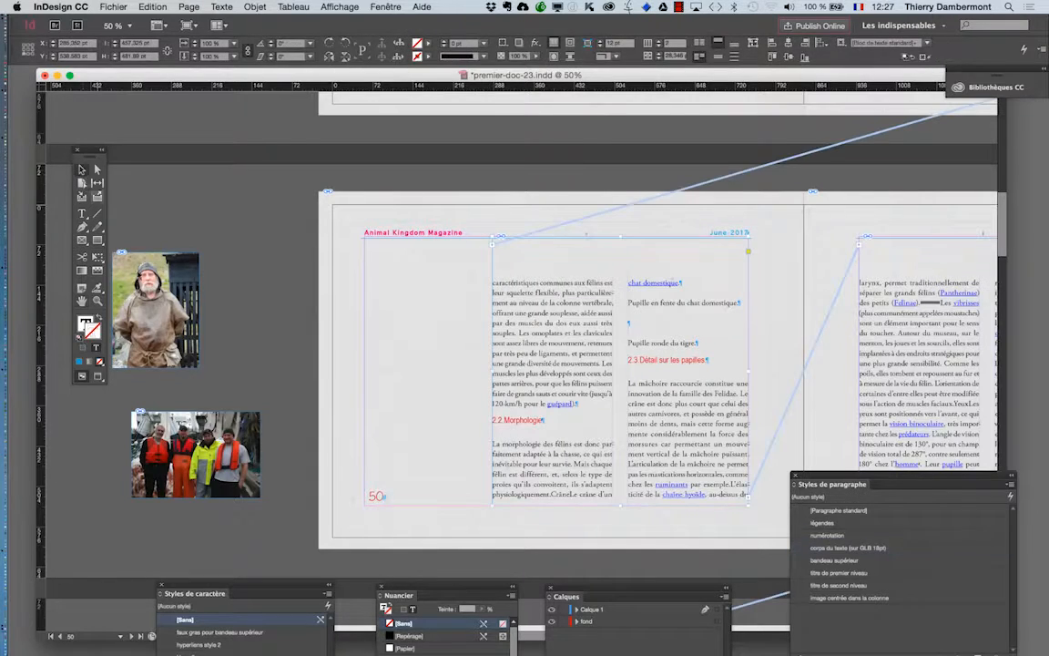
left_click(155, 309)
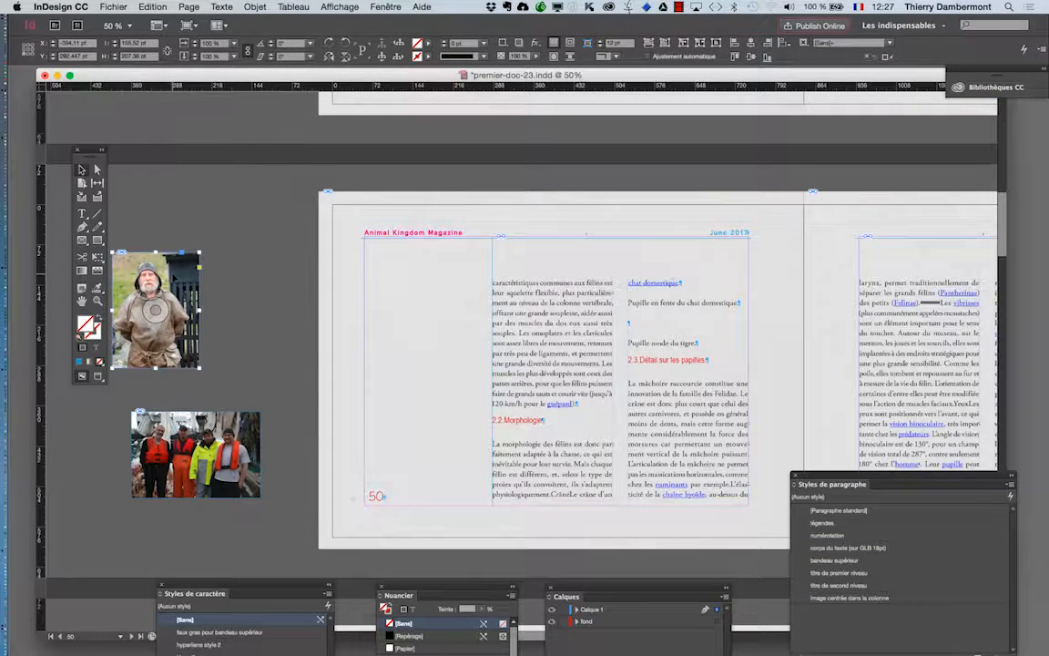
key("Delete")
left_click(82, 213)
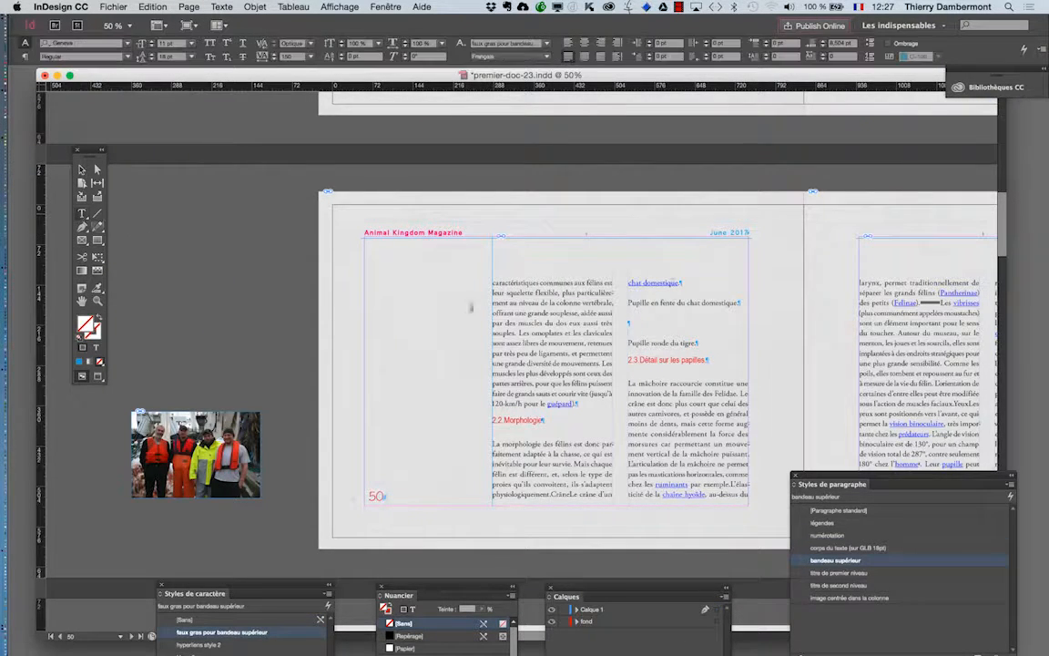
left_click(635, 322)
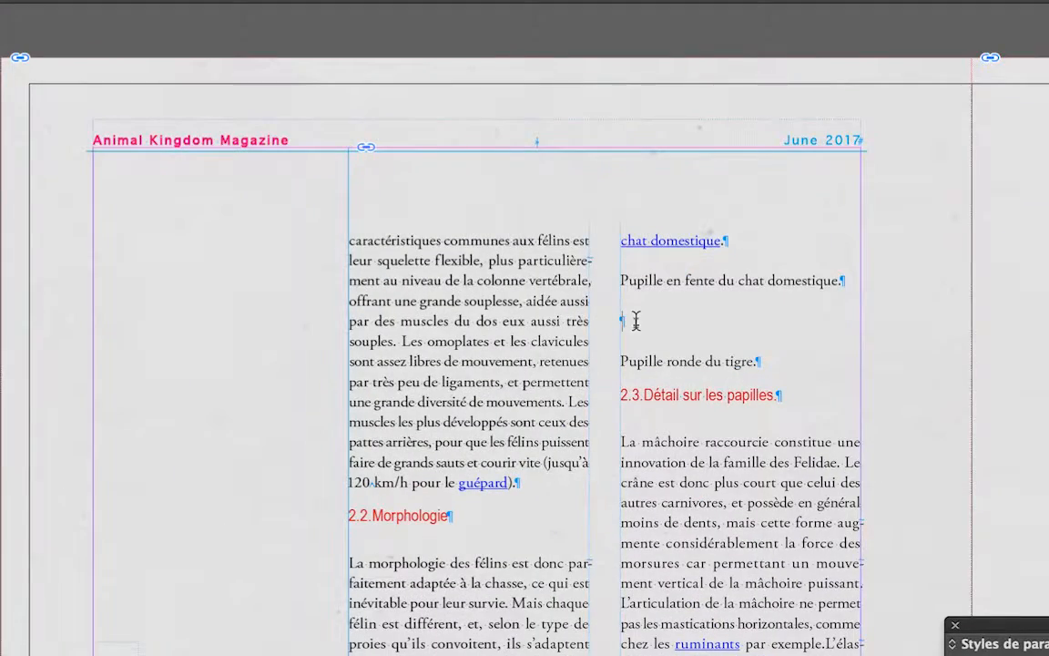
key("ctrl+v")
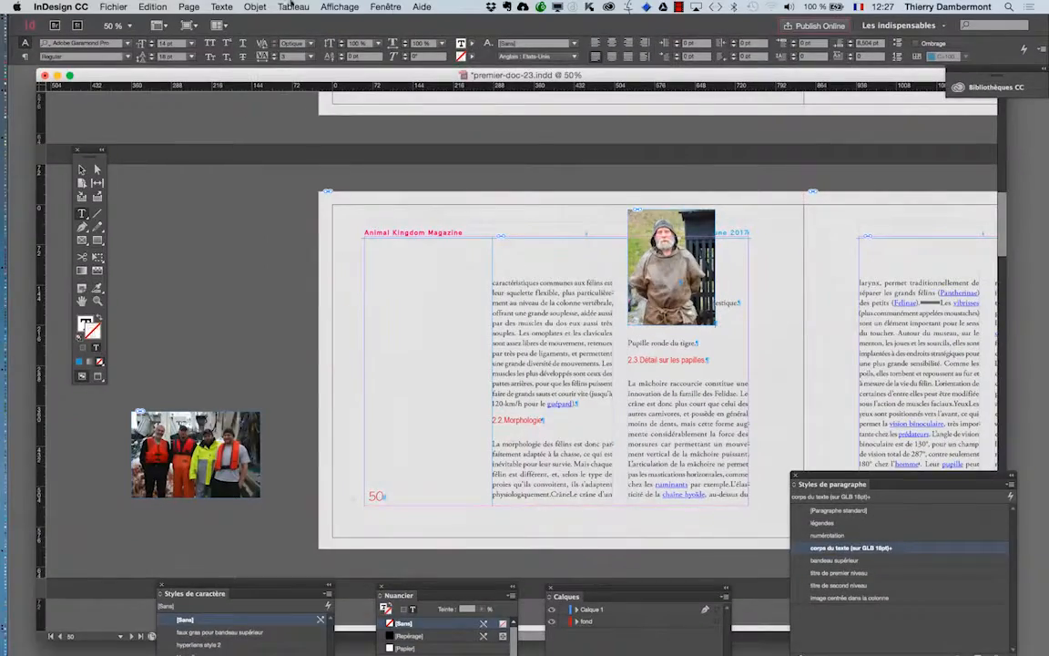
Step: Apply the paragraph style "image centrée dans la colonne" to the paragraph holding the fisherman photo
left_click(221, 7)
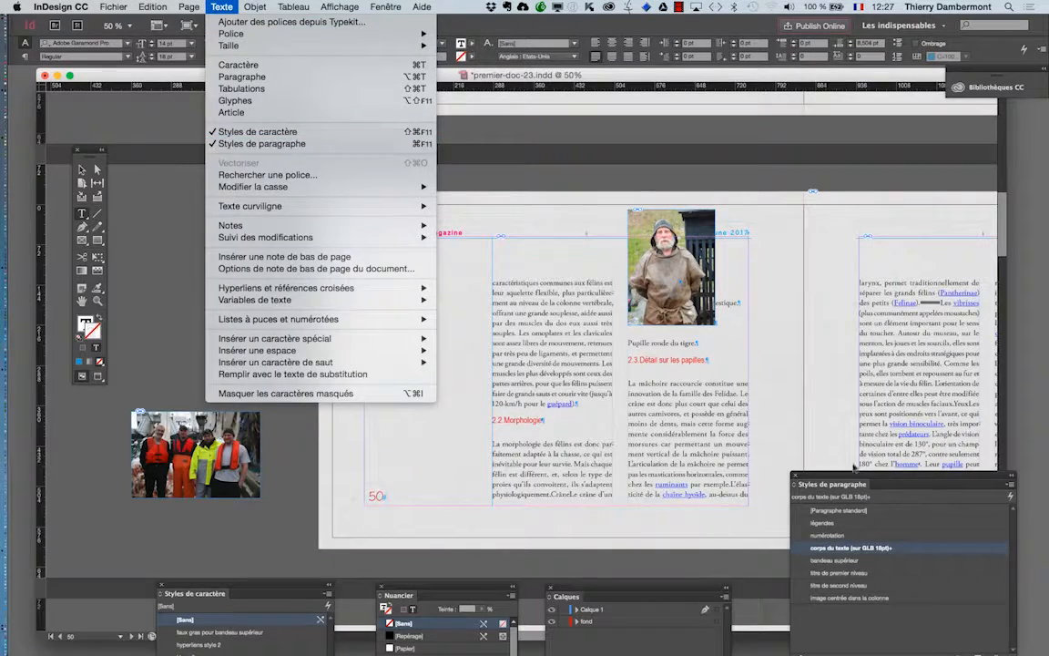
left_click(857, 478)
left_click_drag(857, 478, 435, 185)
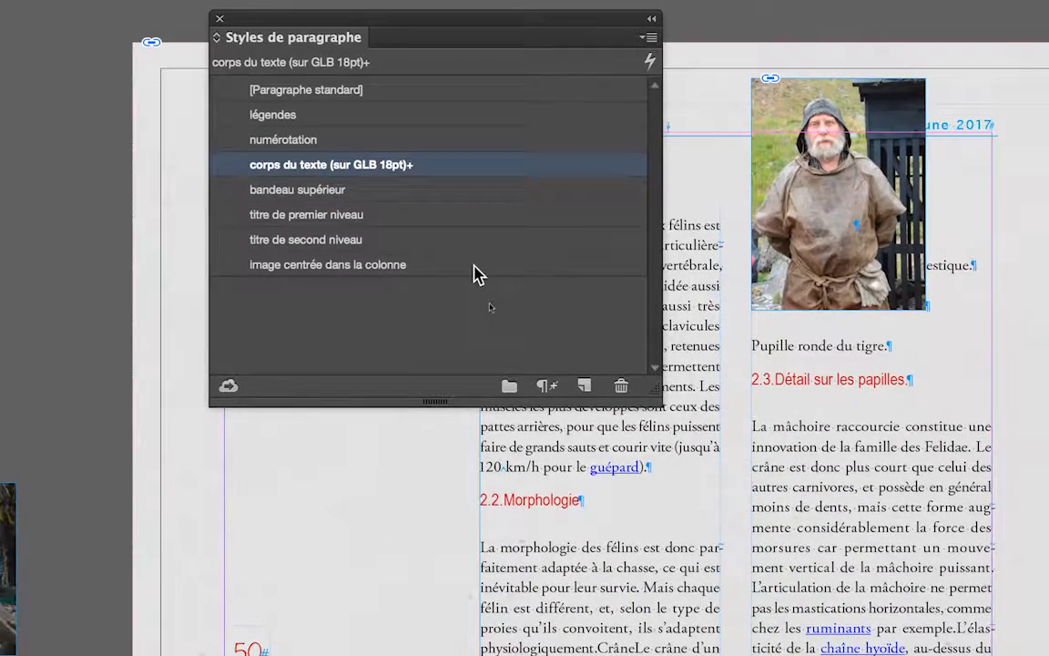
left_click(477, 273)
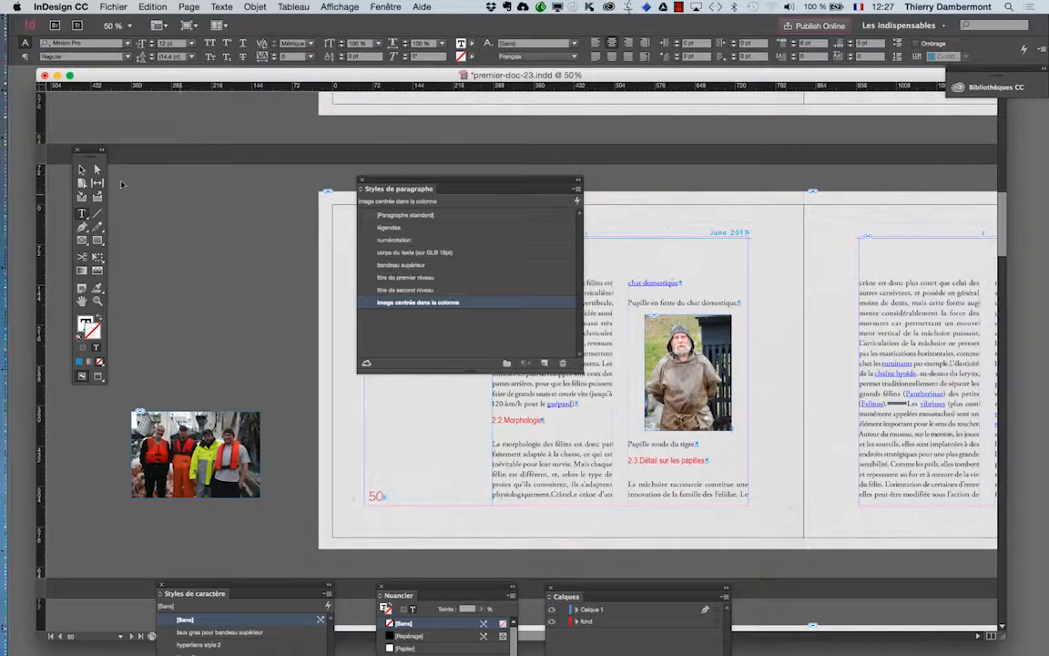
Step: Show the object styles, apply "contour et ombre" to the anchored fisherman photo, and deselect it
left_click(82, 170)
left_click(673, 332)
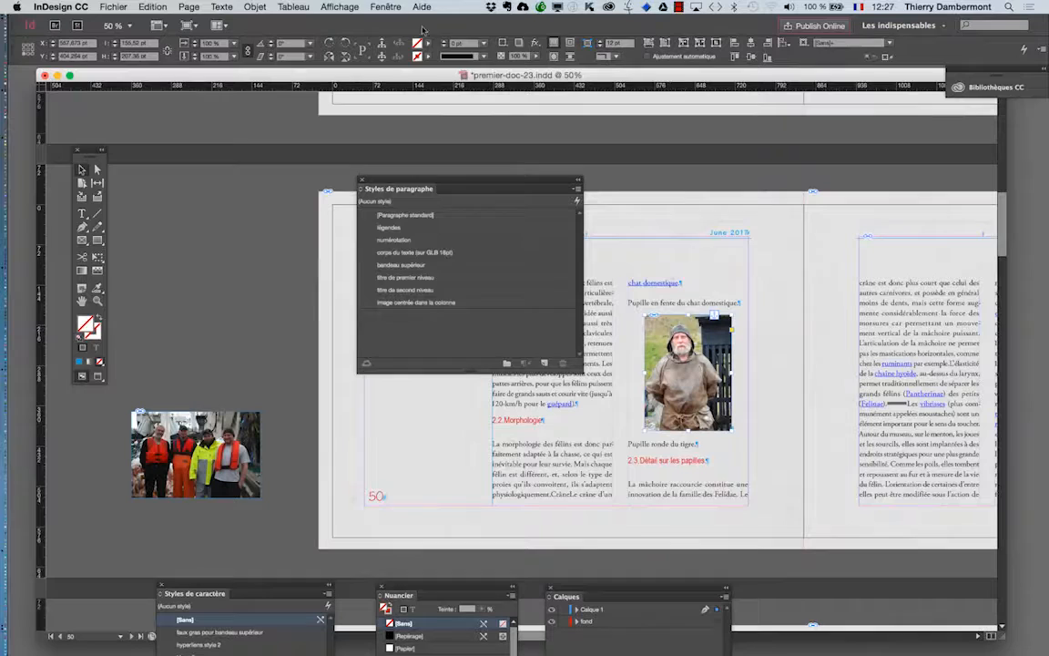
left_click(386, 6)
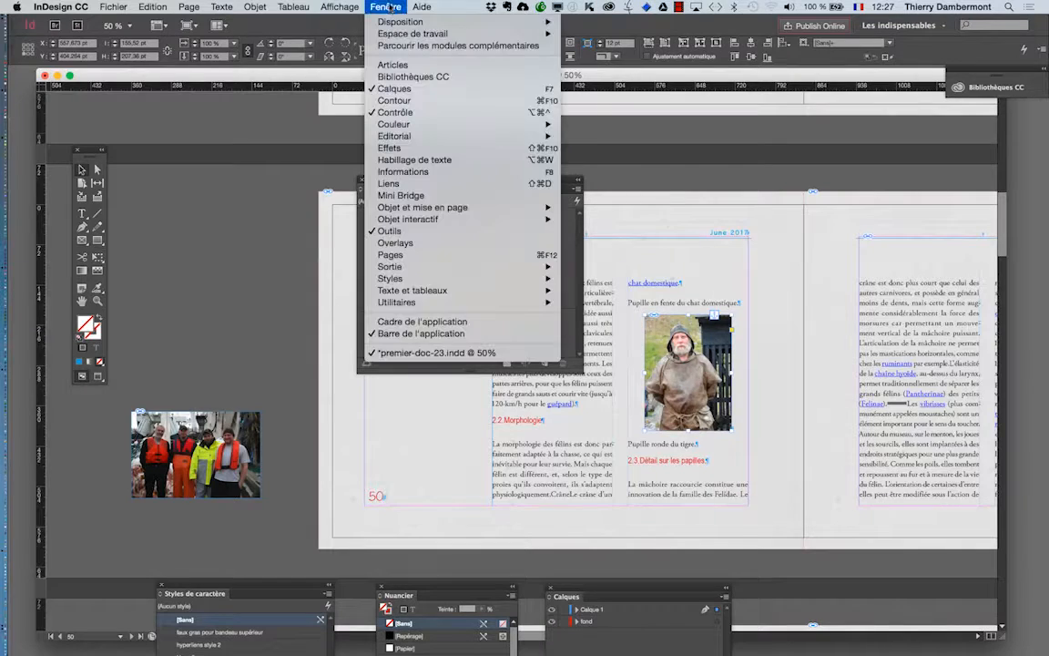
mouse_move(390, 277)
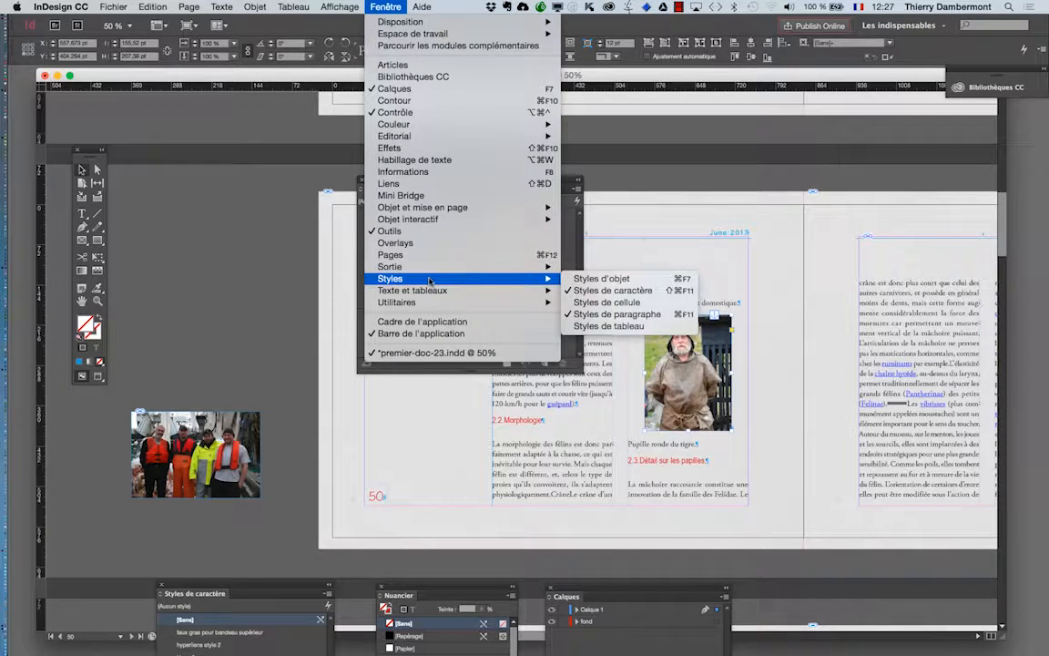
left_click(591, 279)
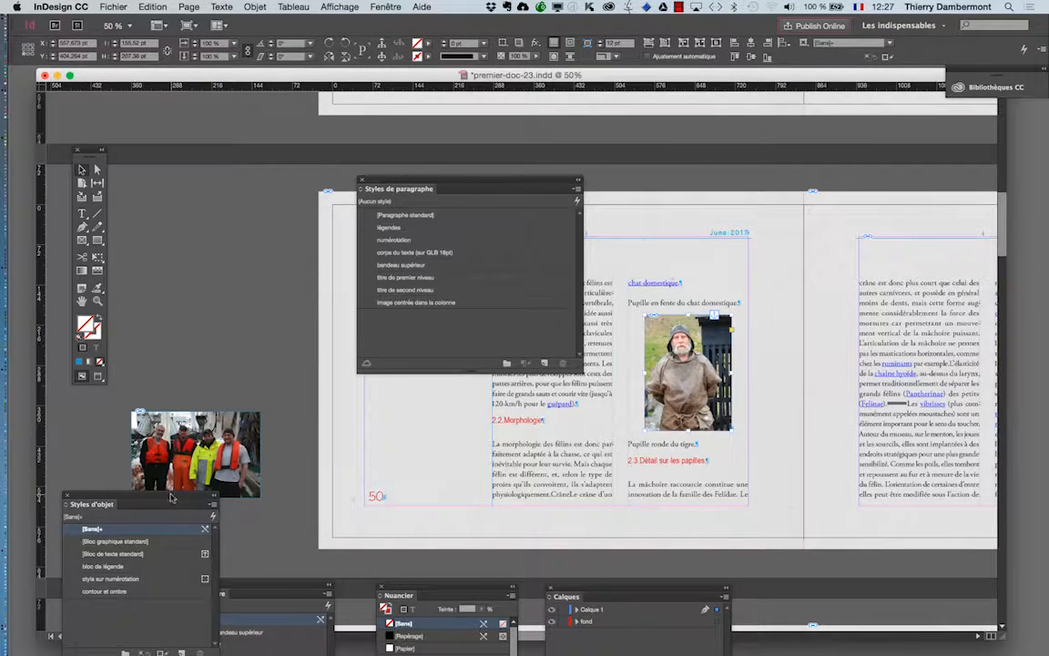
left_click_drag(170, 497, 880, 239)
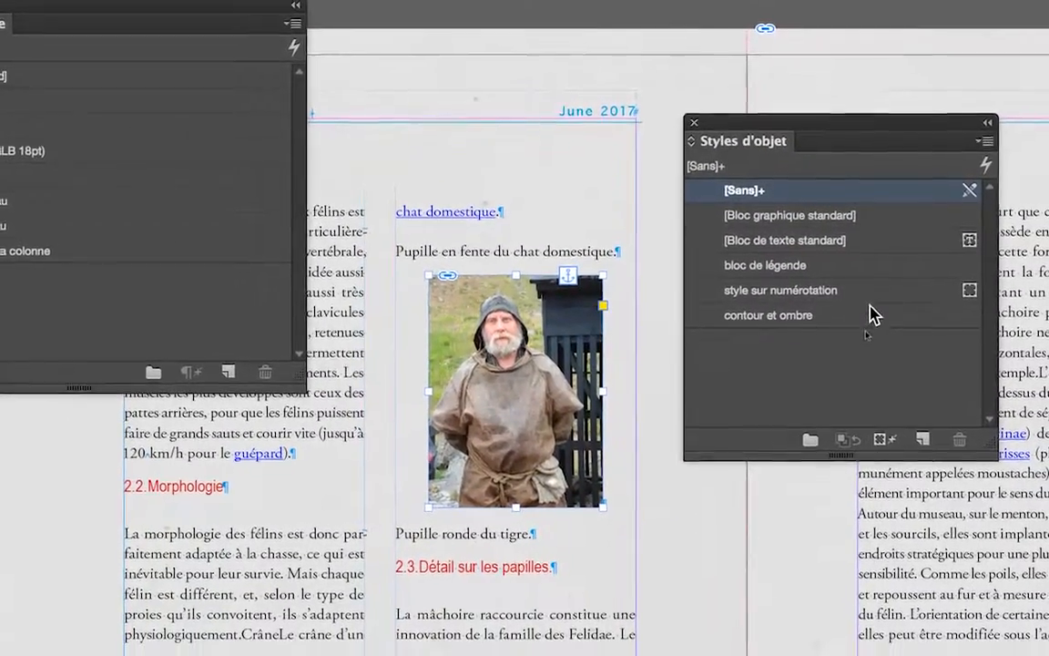
left_click(869, 332)
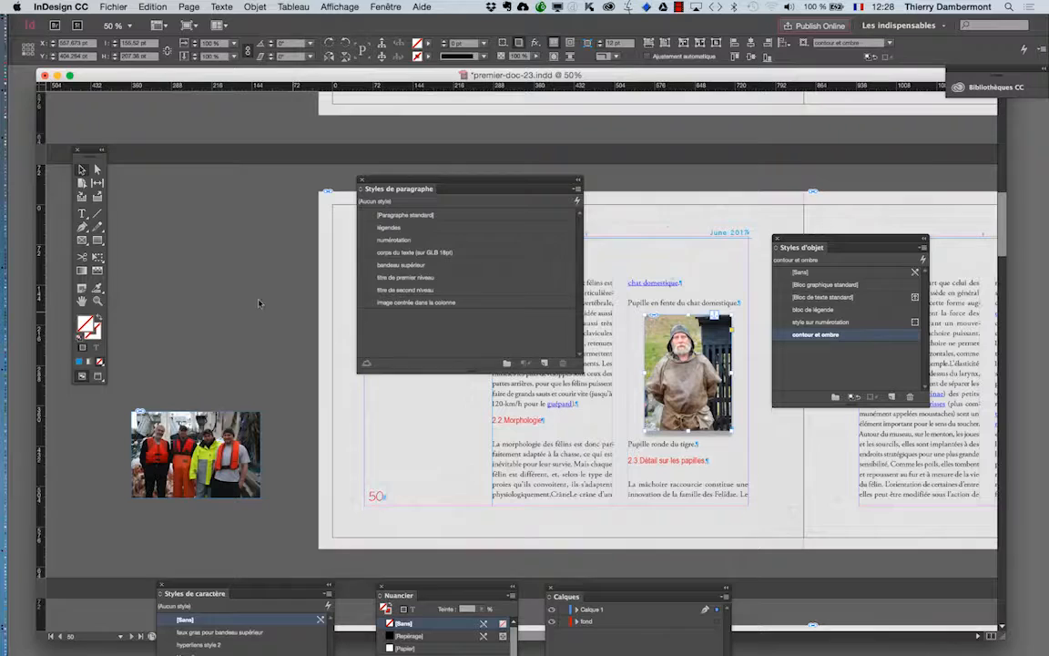
left_click(258, 303)
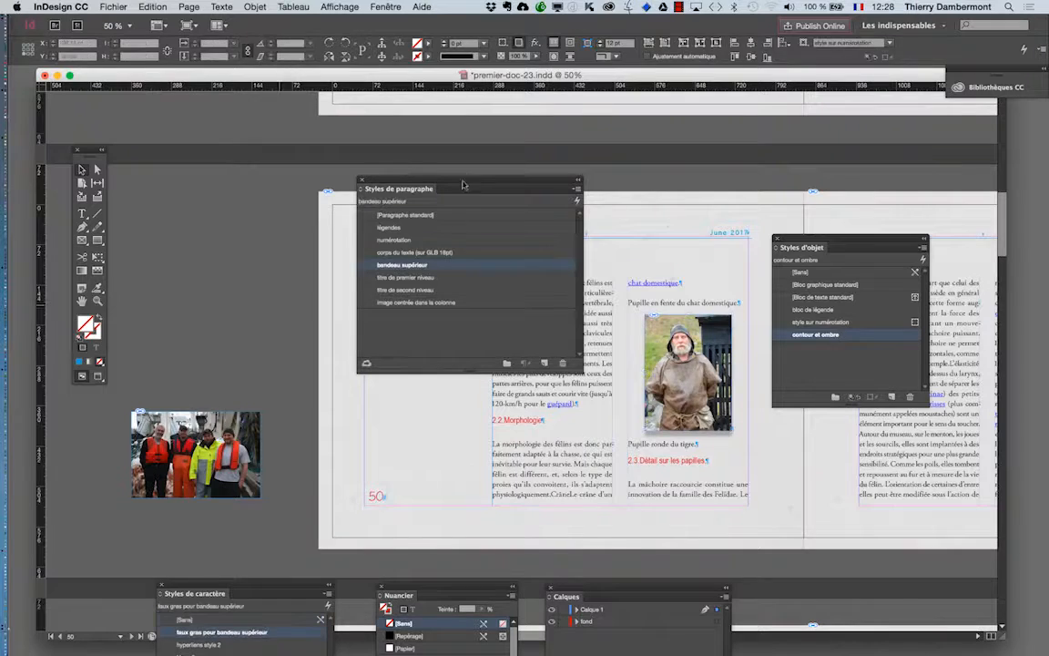
Step: Move the style palettes clear of the text and insert an empty paragraph after "Pupille ronde du tigre." on page 50
left_click_drag(462, 185, 307, 159)
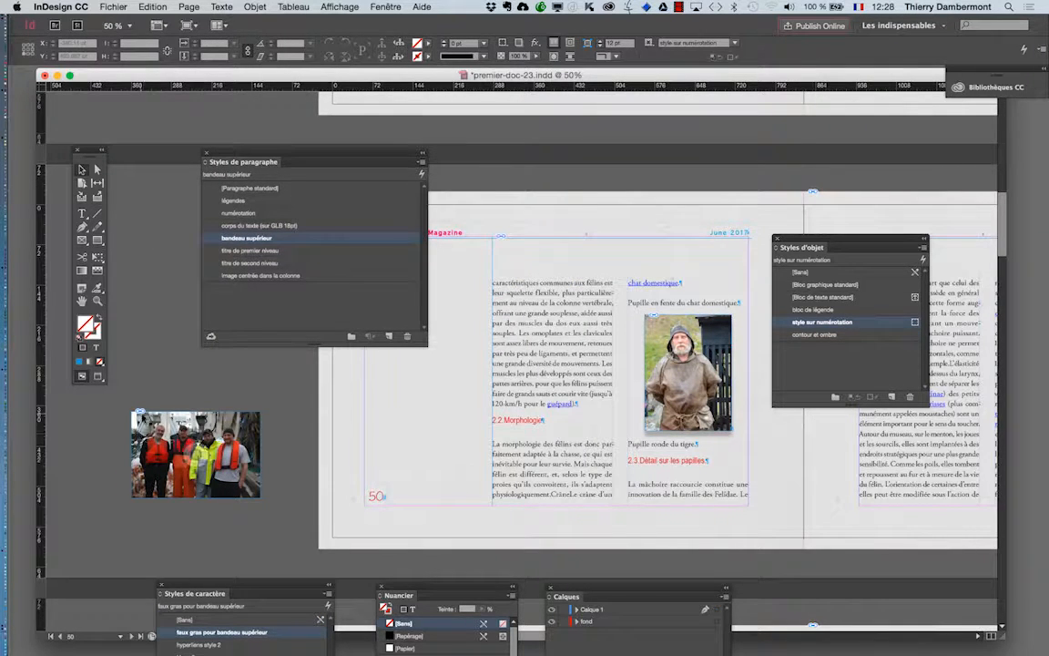
left_click_drag(833, 243, 878, 266)
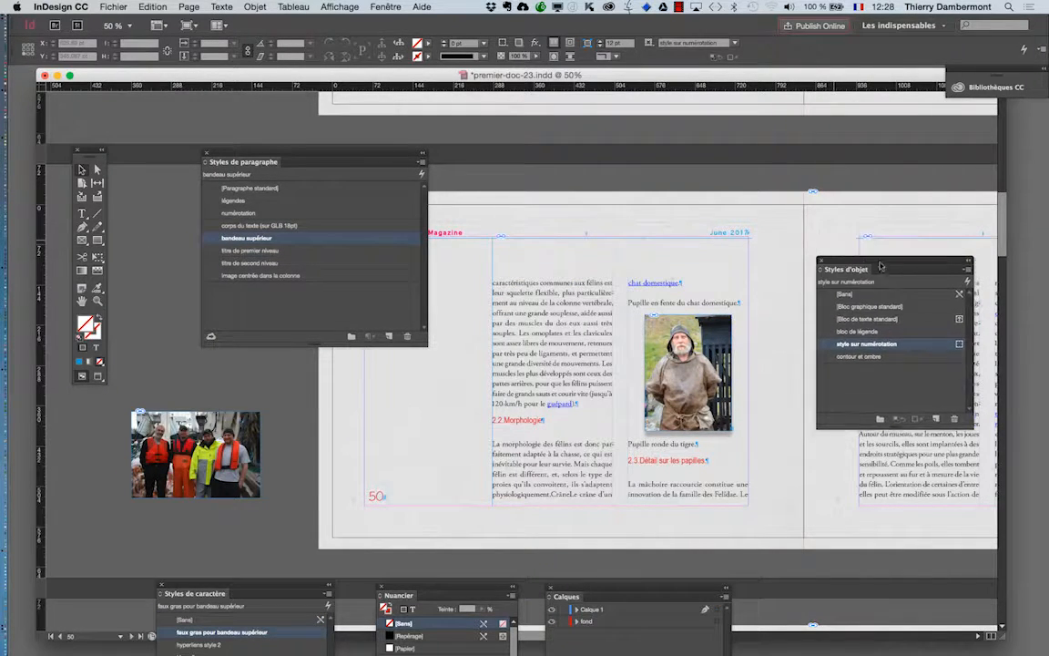
scroll(736, 471, "up", 1, "alt")
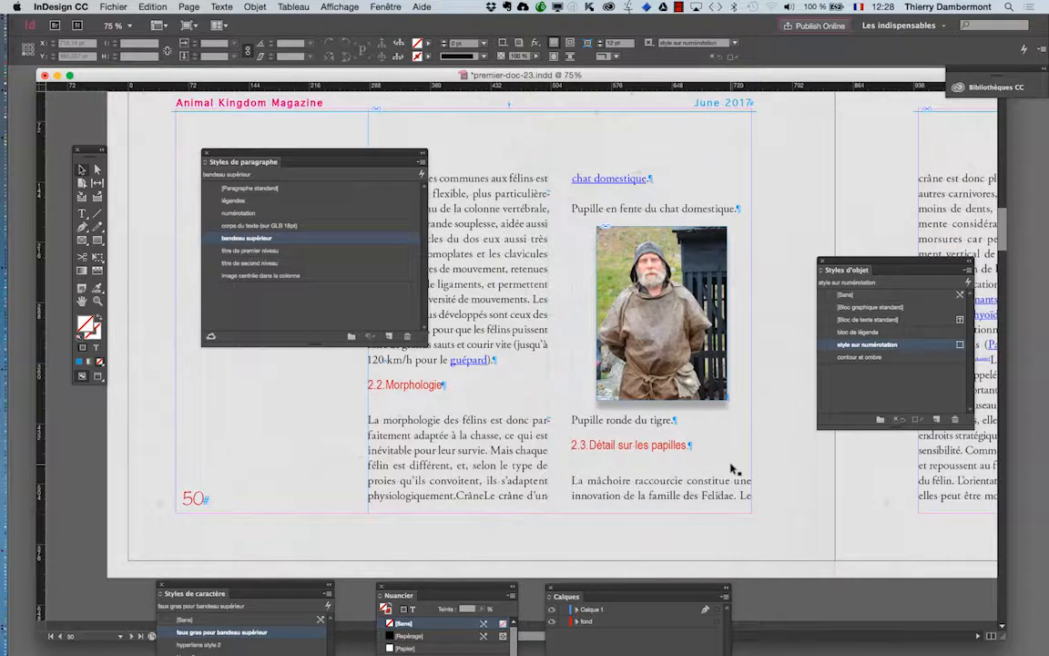
key("super+plus")
left_click(83, 213)
left_click(630, 403)
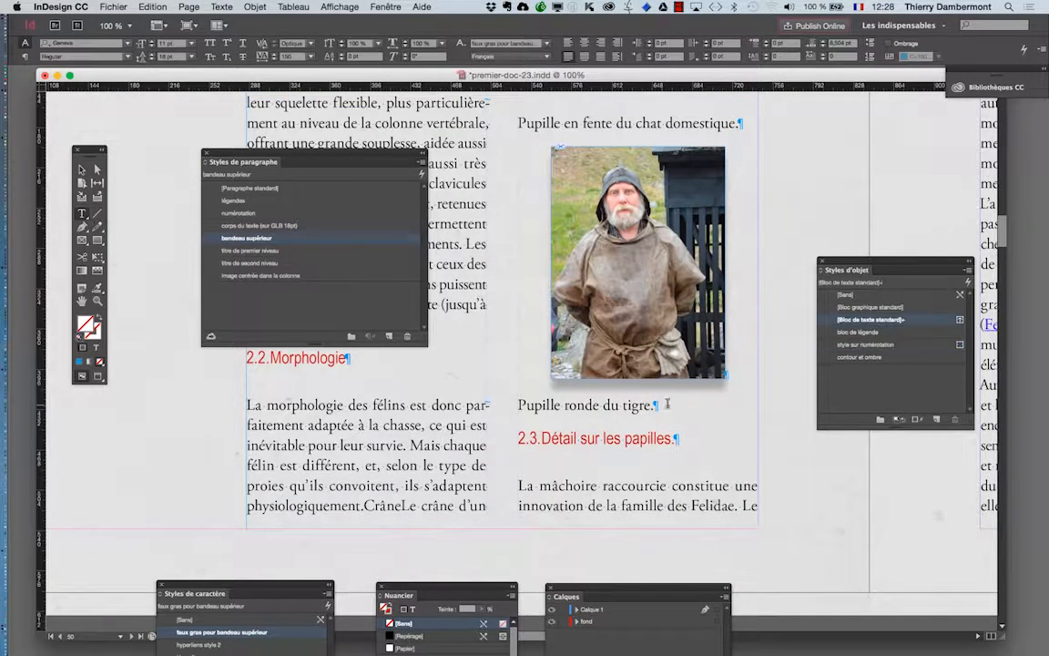
key("Return")
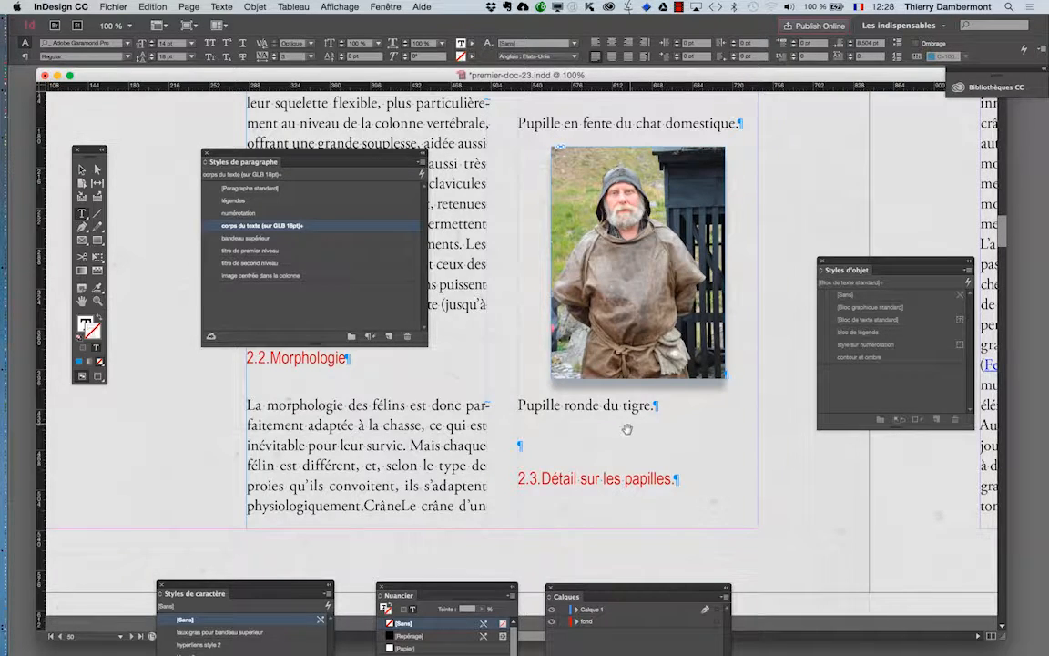
Step: Cut the life-jacket group photo from the pasteboard and paste it into the empty paragraph above heading 2.3
scroll(627, 430, "down", 2, "alt")
left_click(82, 171)
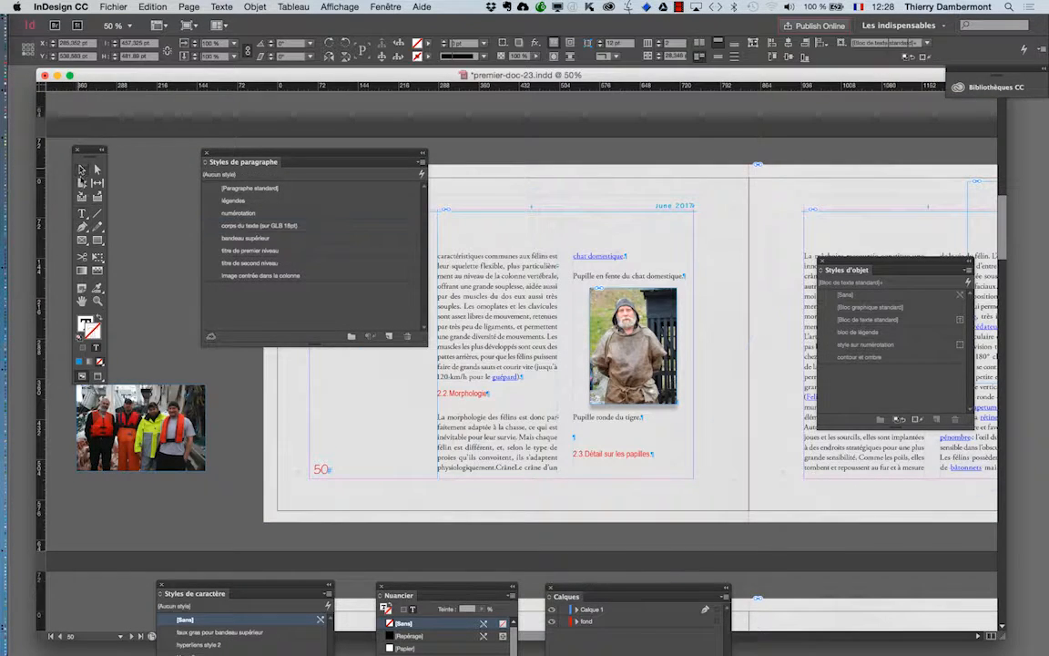
left_click(181, 391)
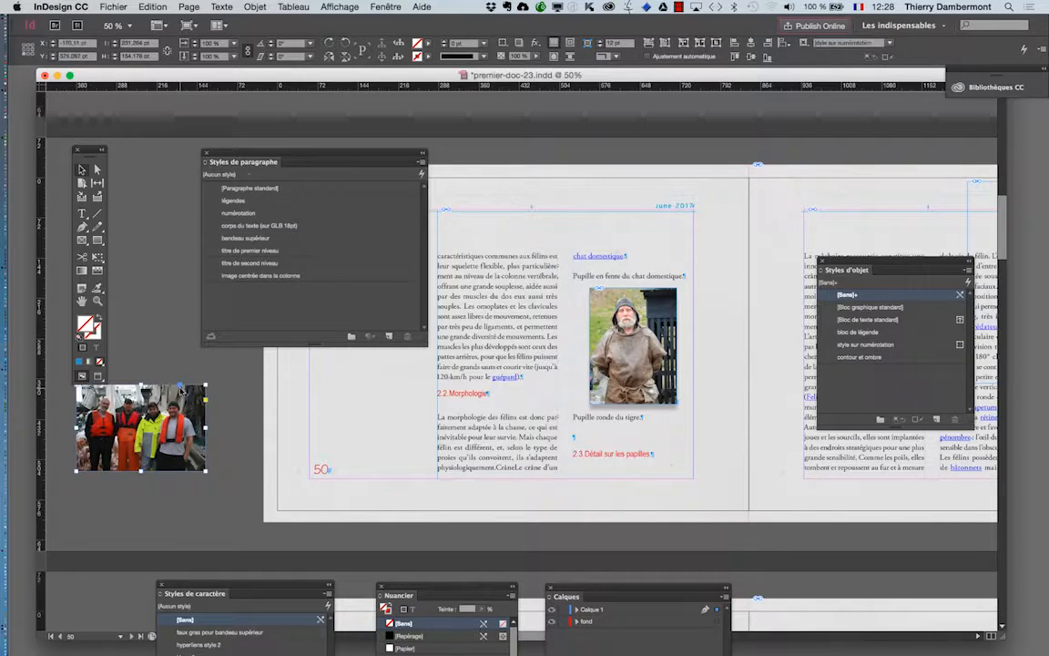
key("ctrl+x")
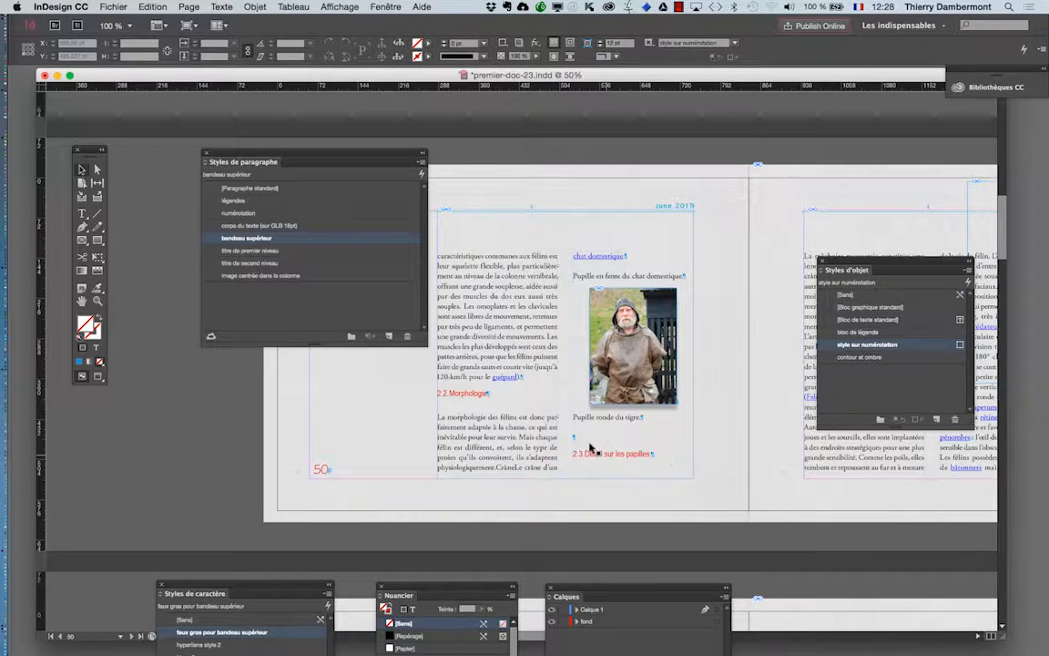
scroll(591, 448, "up", 3, "alt")
key("t")
left_click(557, 413)
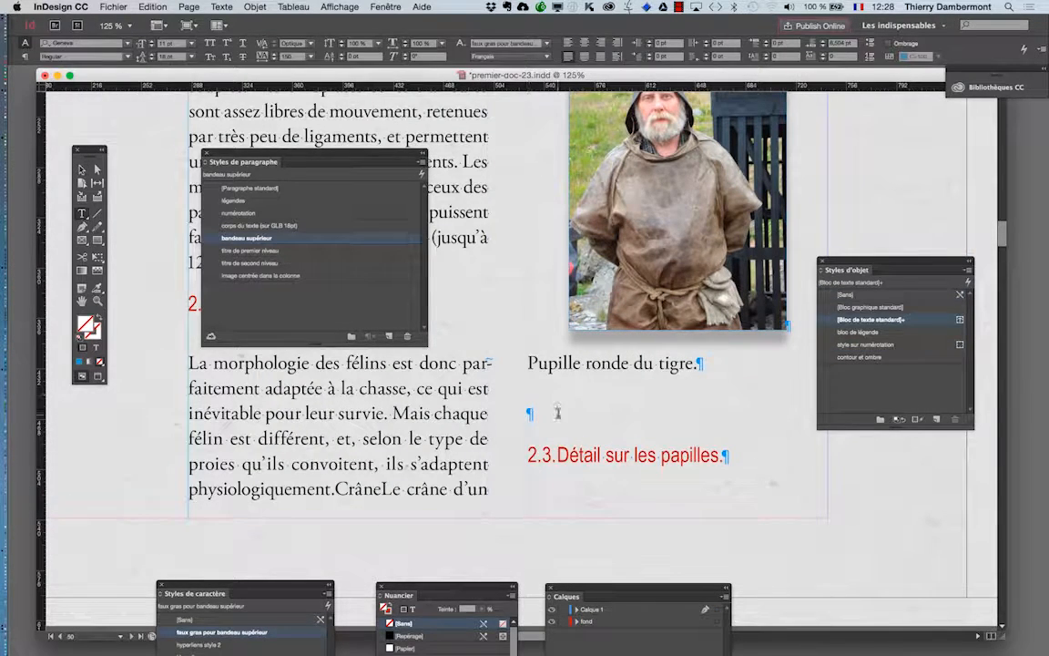
key("ctrl+v")
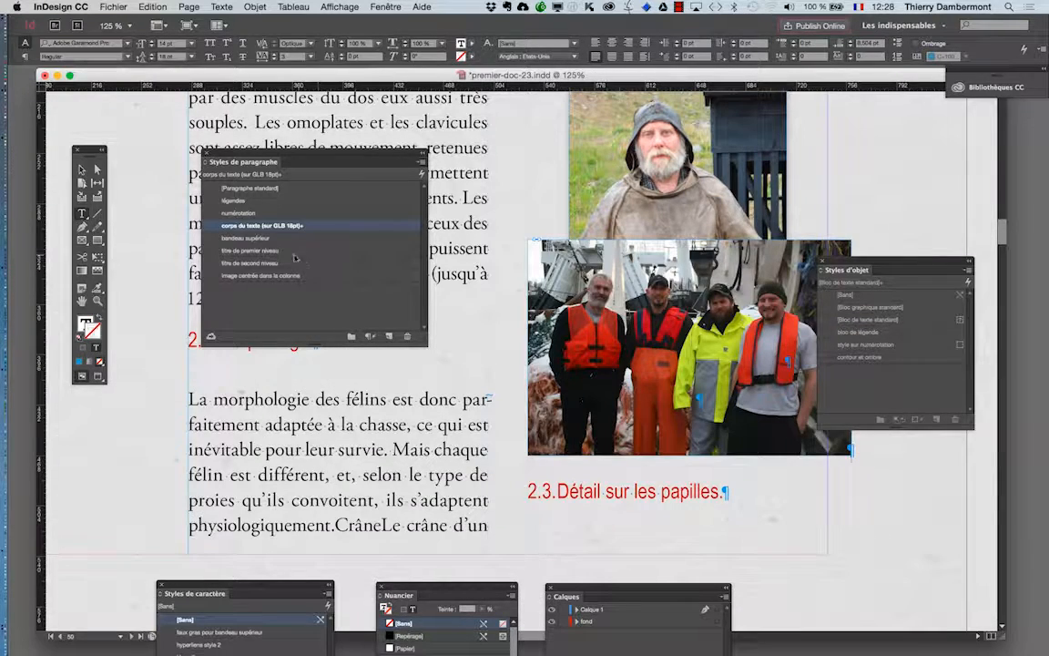
Step: Style the group photo with the paragraph style "image centrée dans la colonne" and the object style "contour et ombre"
left_click(264, 275)
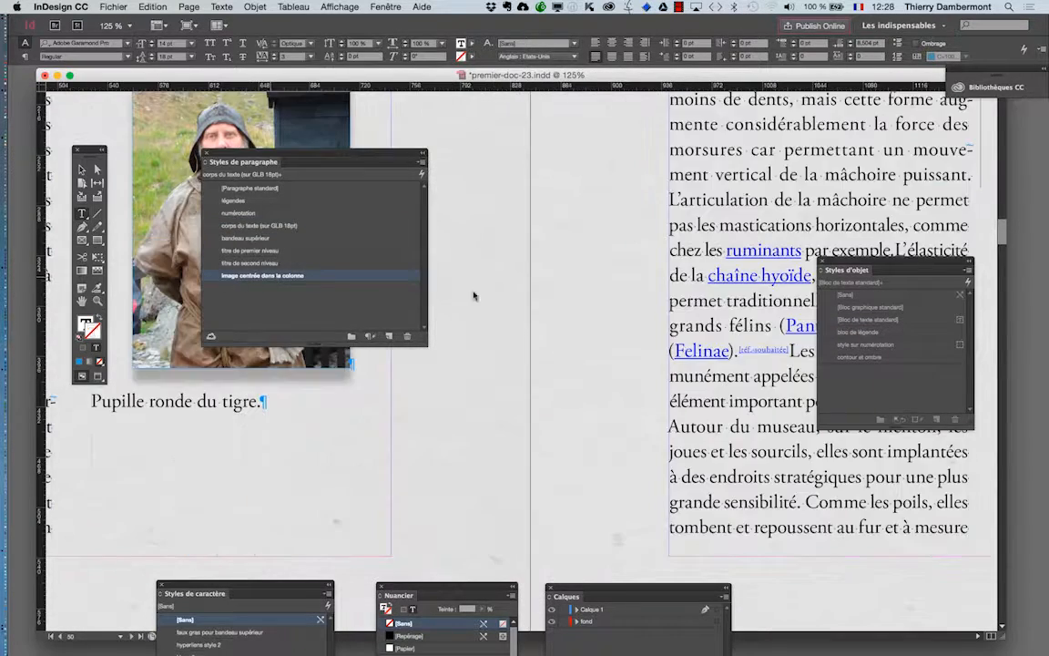
key("Escape")
left_click(737, 150)
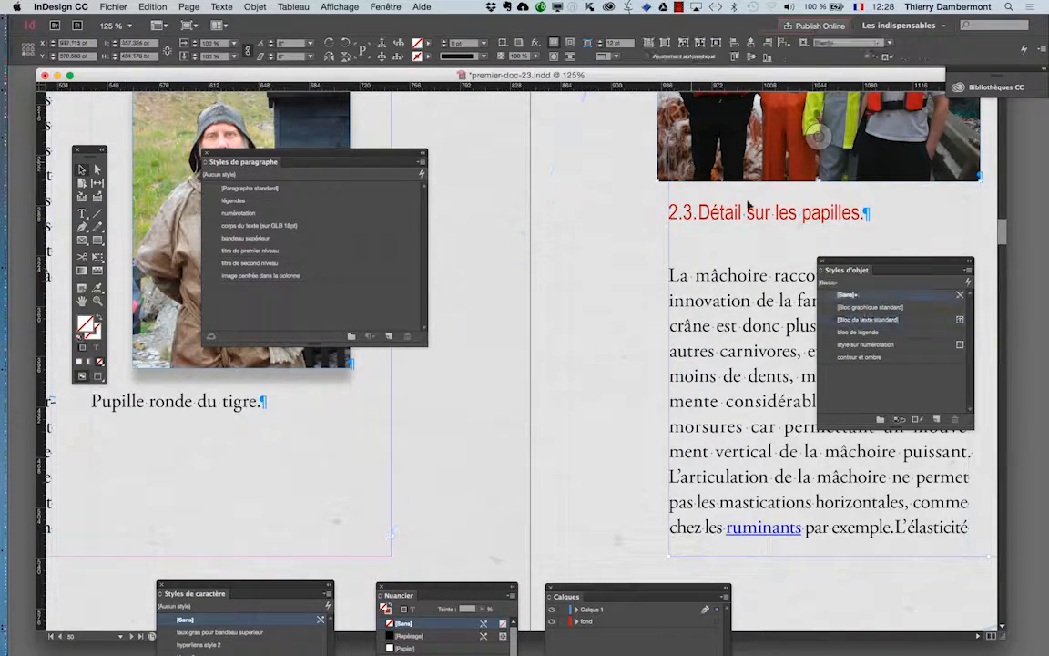
left_click(898, 359)
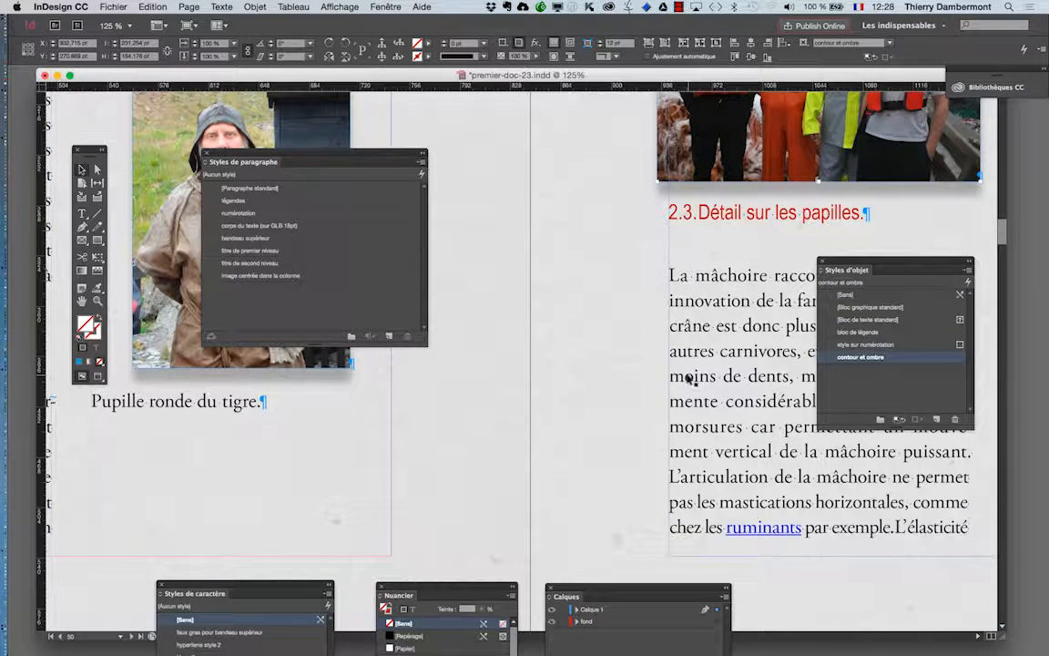
Step: Close the paragraph and object style palettes and preview the spread of pages 50 and 51 without guides, with nothing selected
scroll(689, 380, "down", 1)
scroll(690, 380, "down", 5)
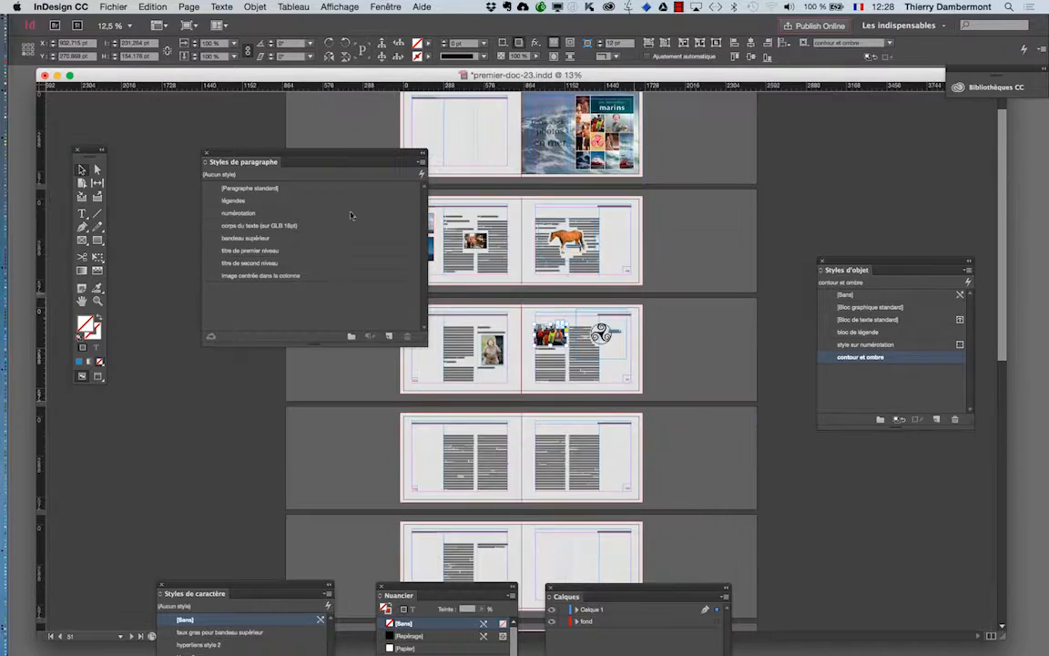
left_click(208, 154)
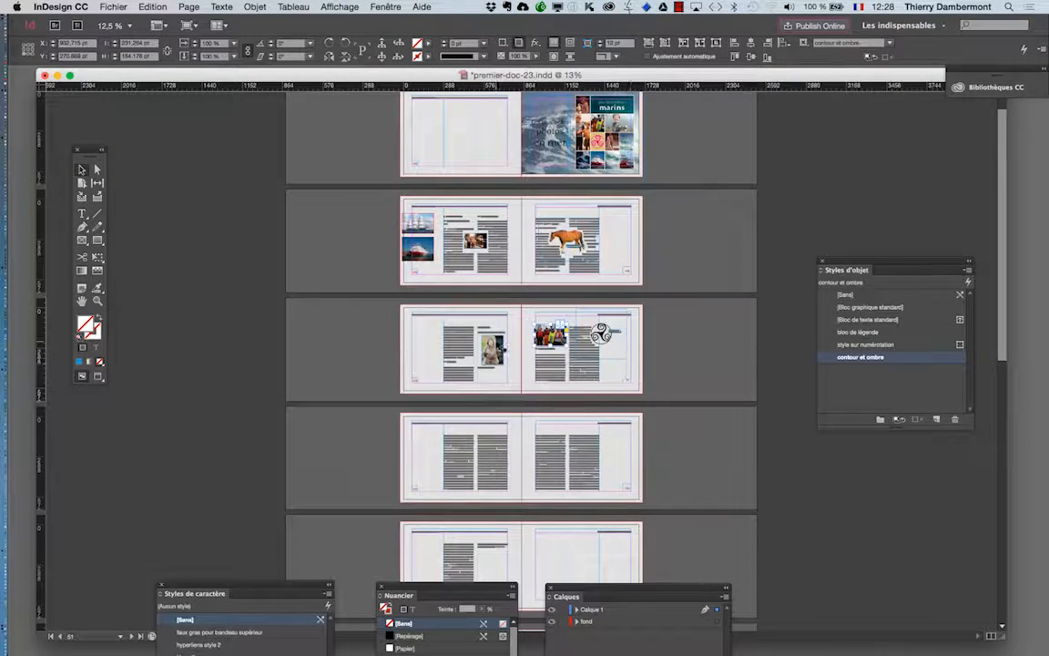
scroll(502, 346, "up", 1)
scroll(567, 363, "up", 1)
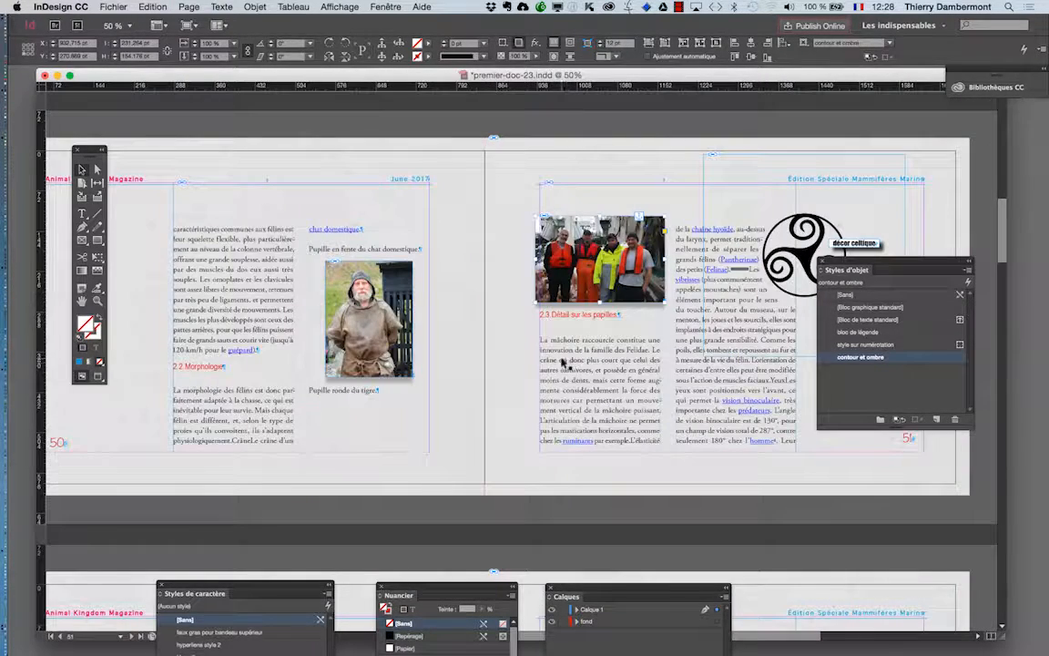
key("w")
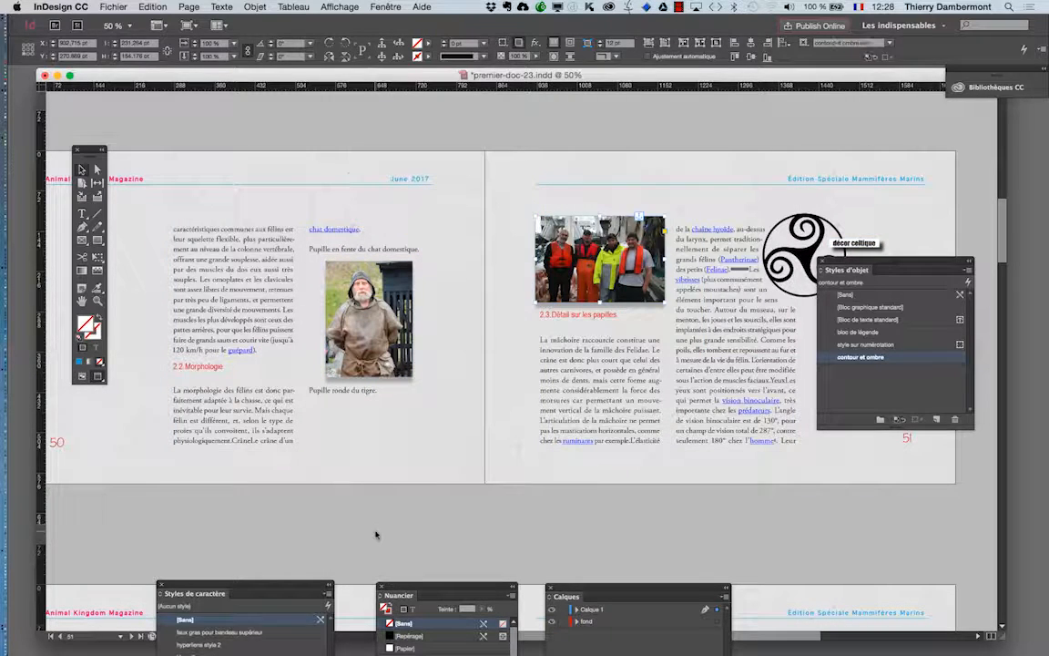
key("super+shift+a")
left_click(823, 264)
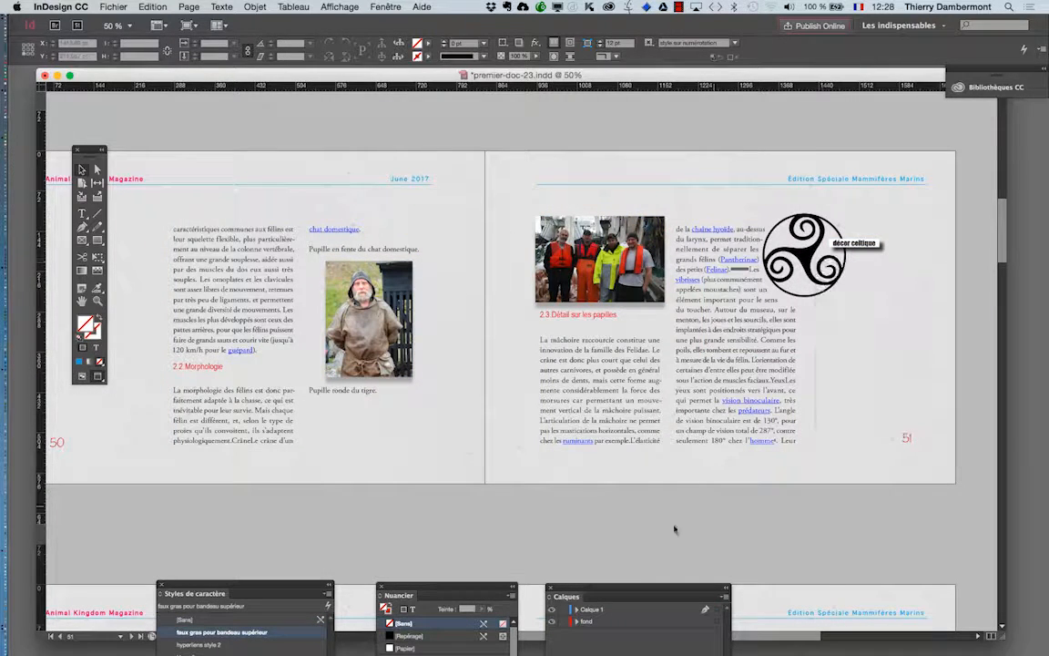
left_click_drag(514, 381, 588, 341)
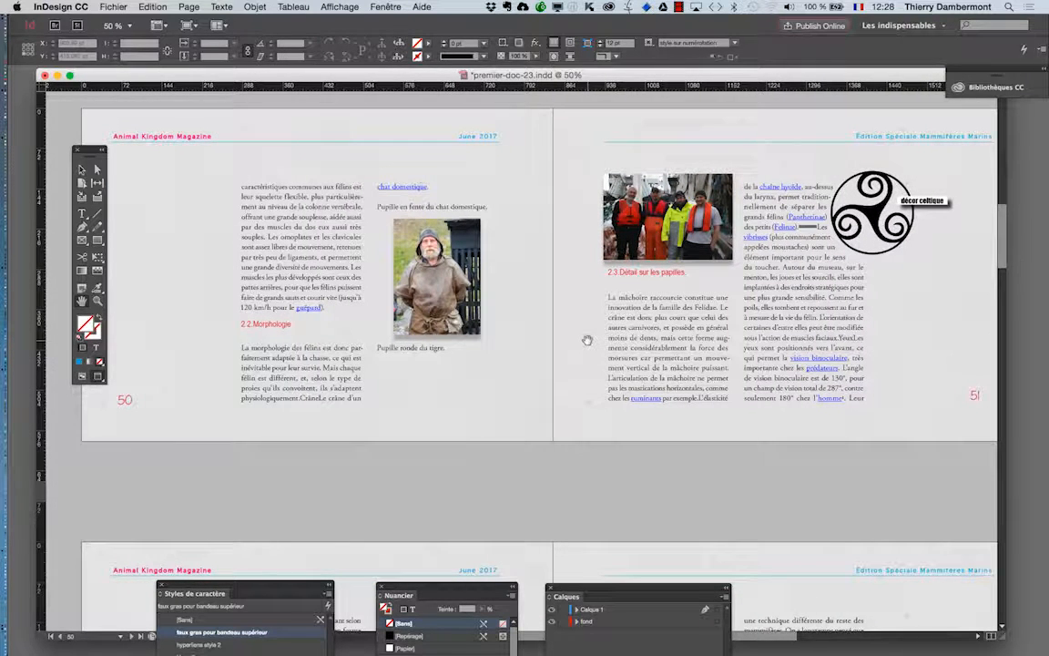